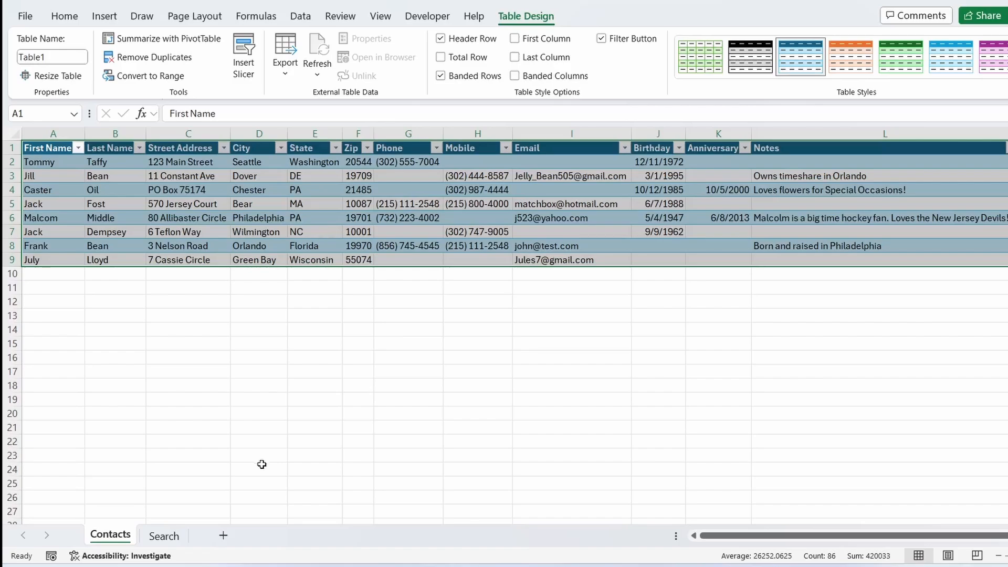
# - On the Search sheet, enter a formula in B11 that returns the whole Table1 contacts table
pyautogui.click(164, 536)
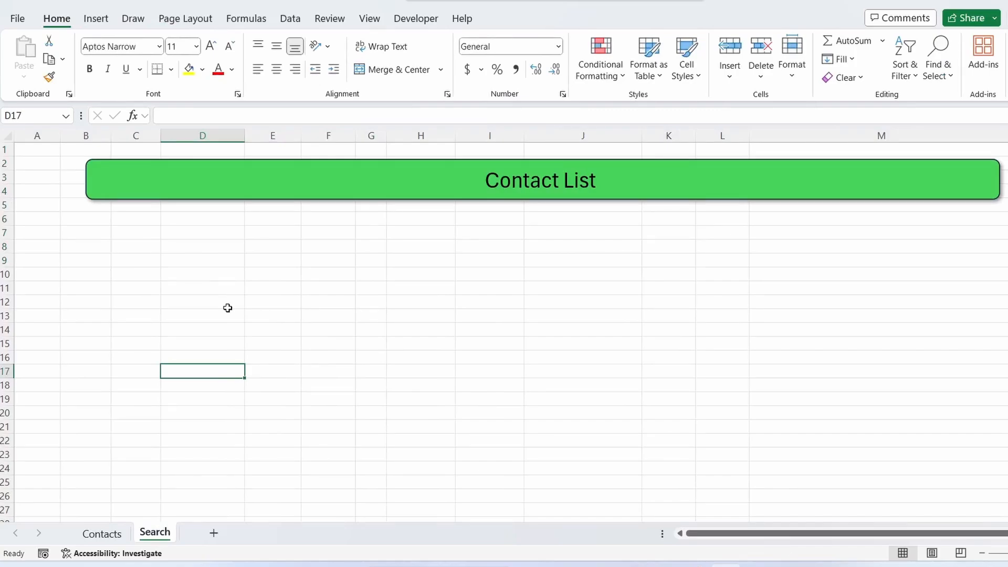
pyautogui.click(102, 247)
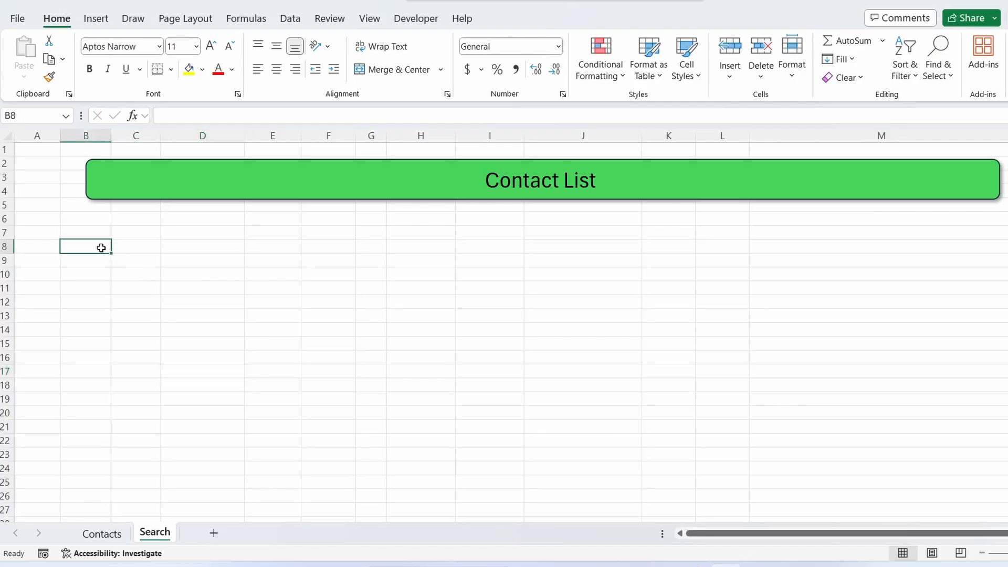
pyautogui.click(101, 290)
pyautogui.write('=tab')
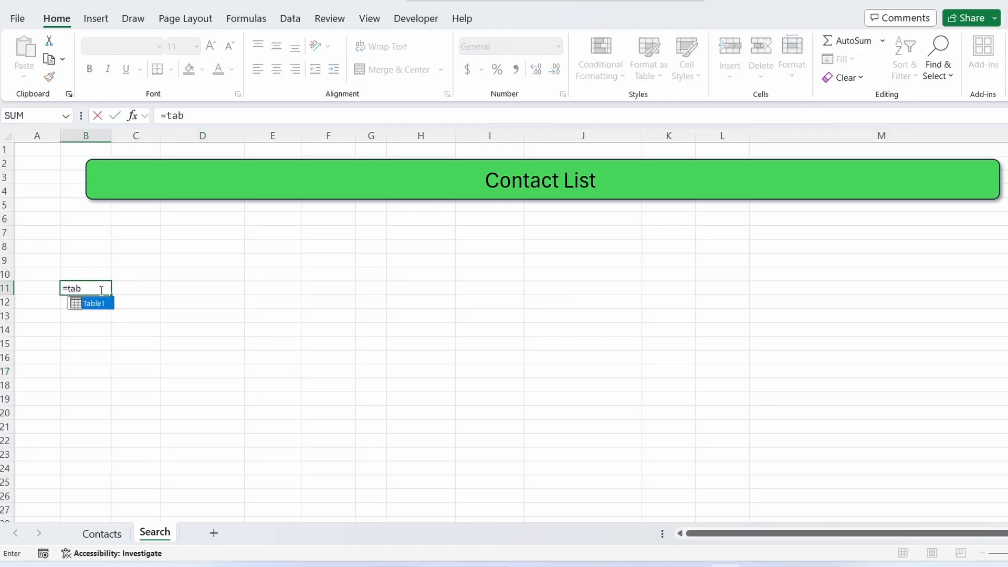
pyautogui.press('Tab')
pyautogui.press('Return')
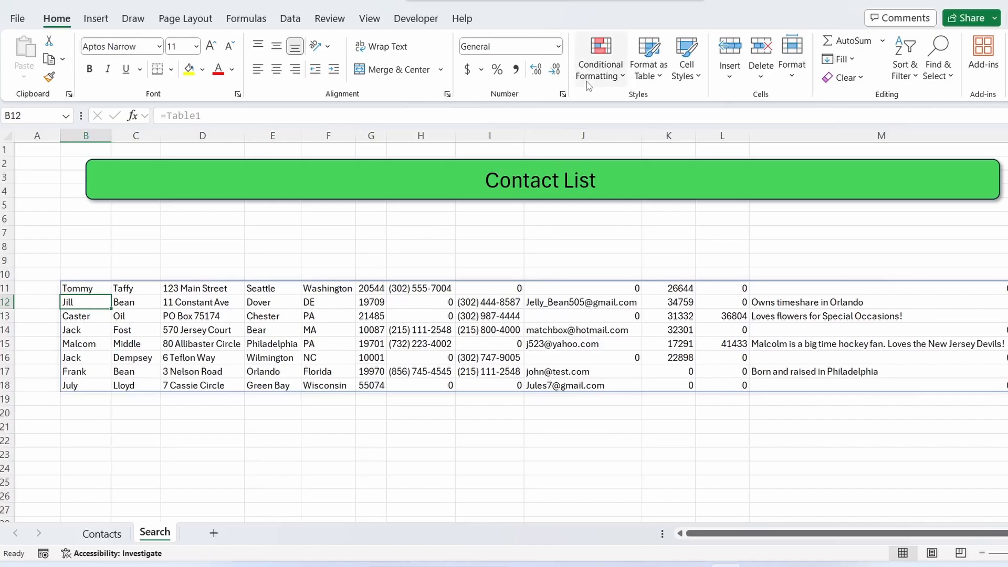
# - Turn off showing a zero in cells that have zero value for the Search worksheet
pyautogui.click(17, 21)
pyautogui.click(41, 535)
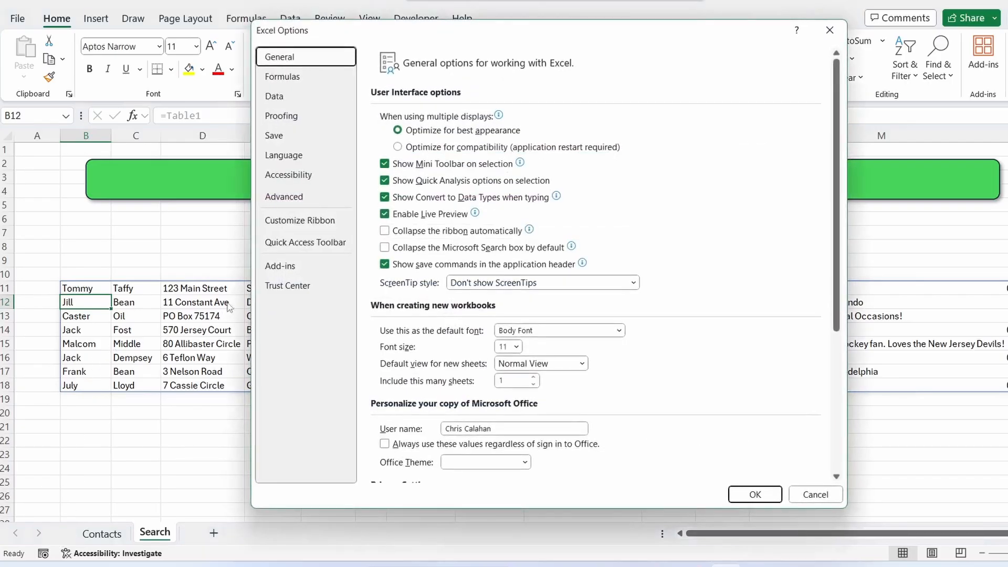
pyautogui.click(297, 198)
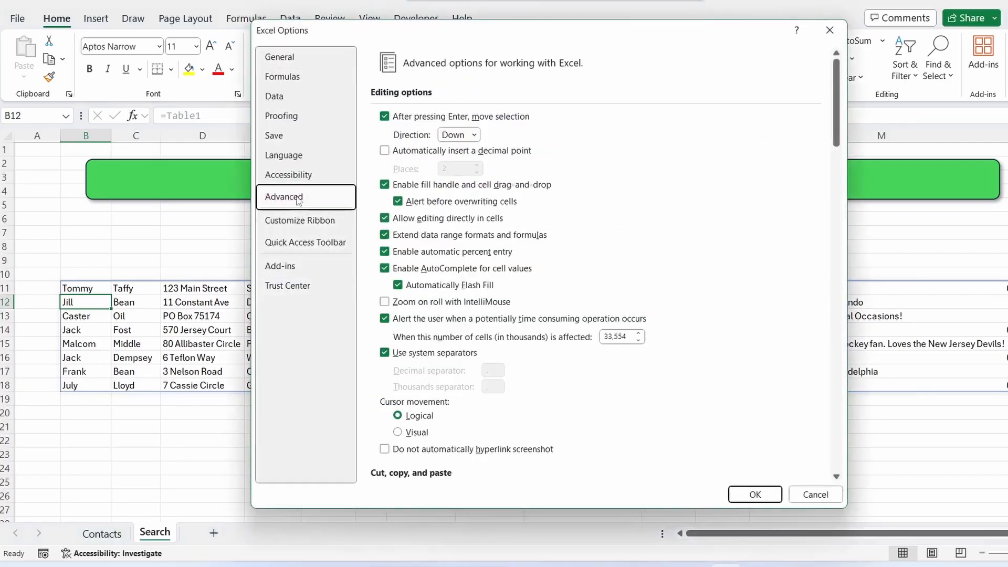
pyautogui.scroll(-10, 559, 279)
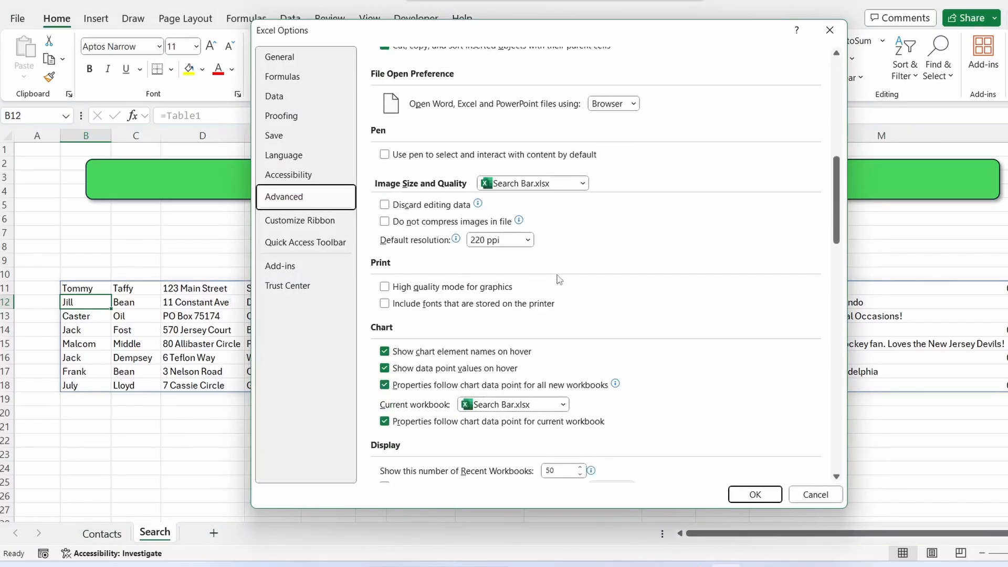
pyautogui.scroll(-3, 559, 279)
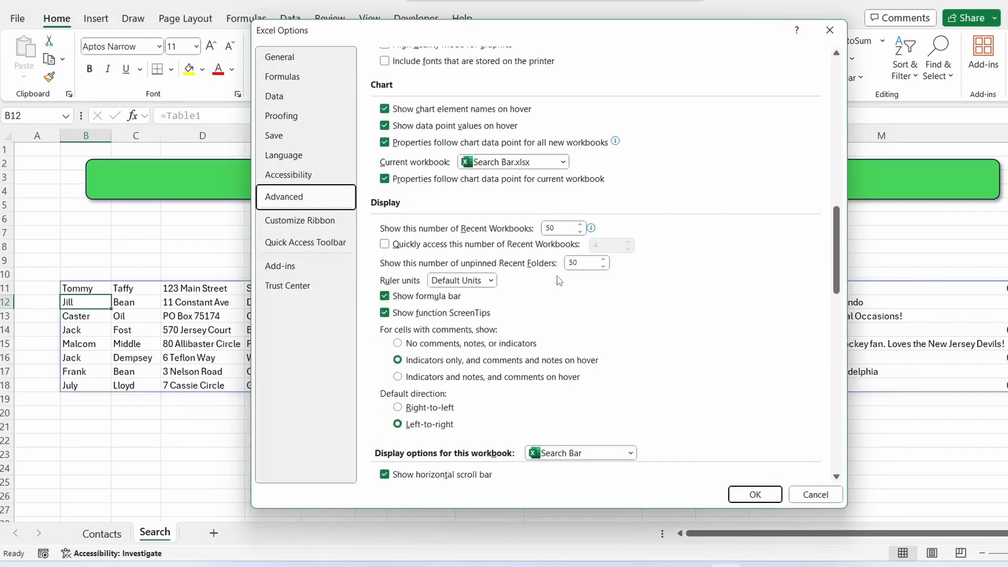
pyautogui.scroll(-9, 559, 280)
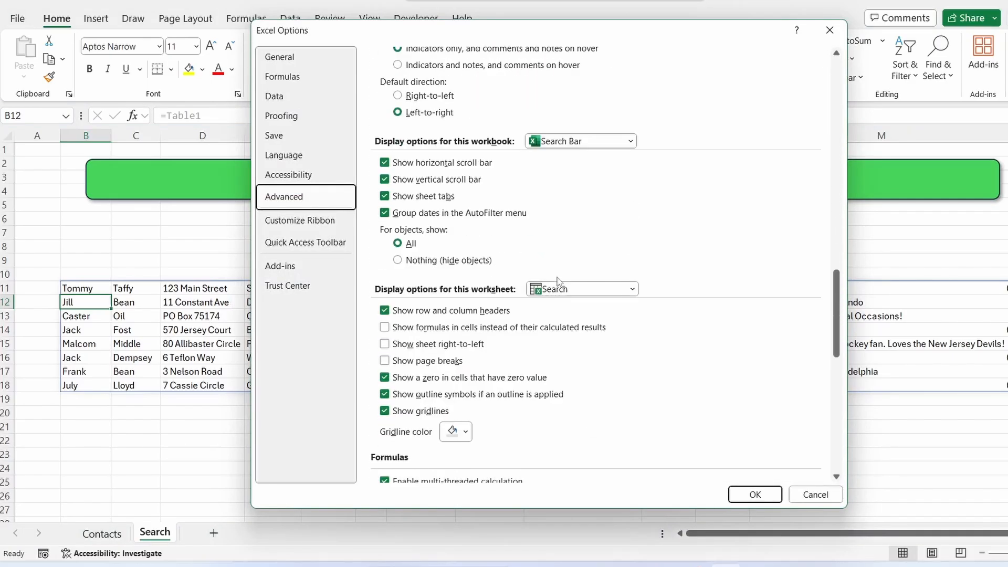
pyautogui.click(385, 379)
pyautogui.click(756, 492)
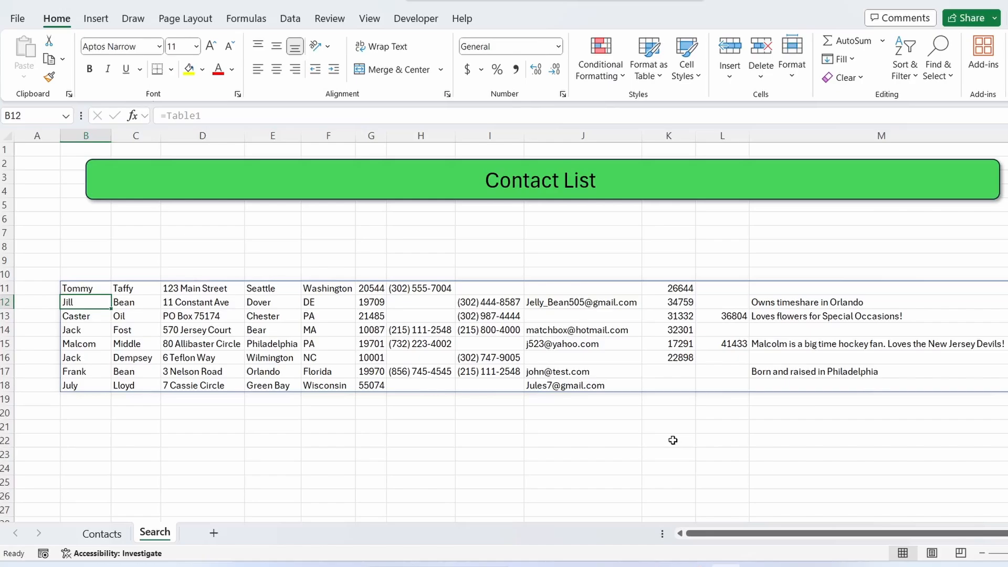
# - Enter J as the search term in cell I7
pyautogui.click(82, 288)
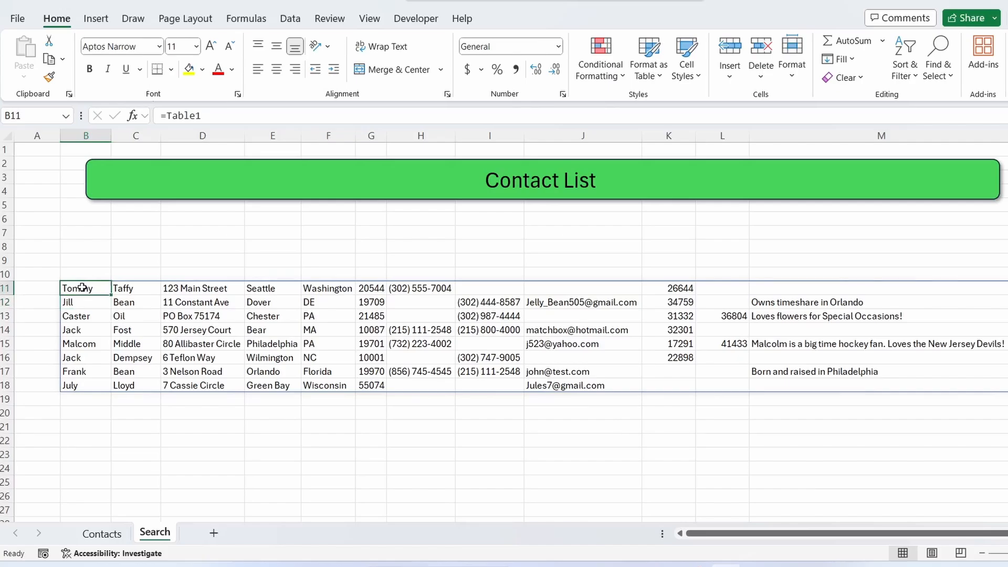
pyautogui.click(473, 234)
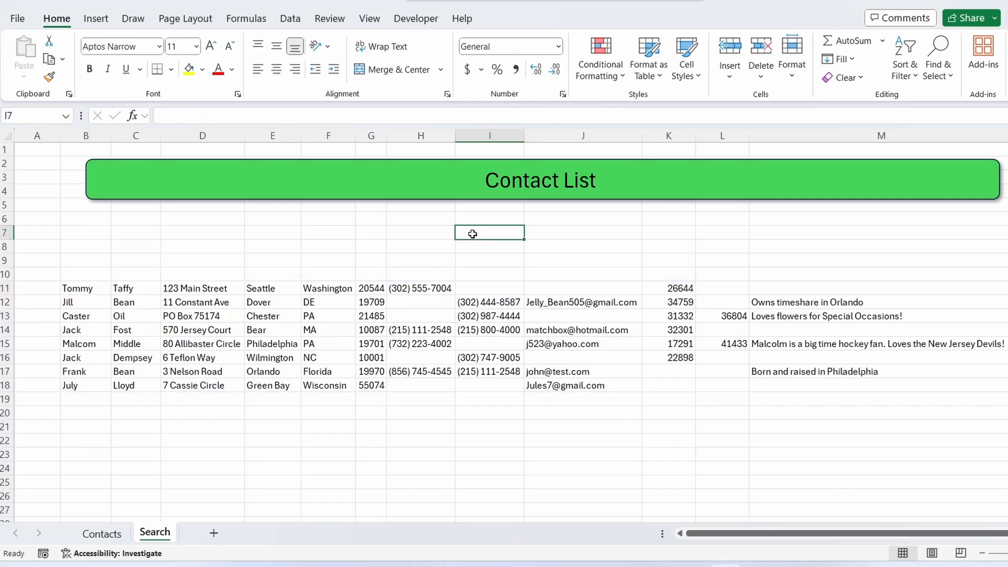
pyautogui.write('J')
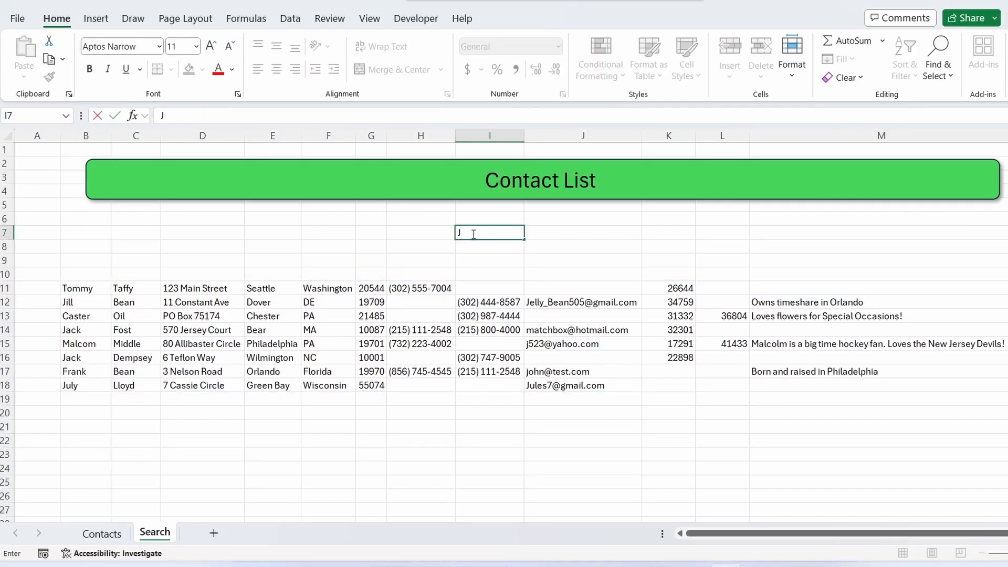
pyautogui.press('Return')
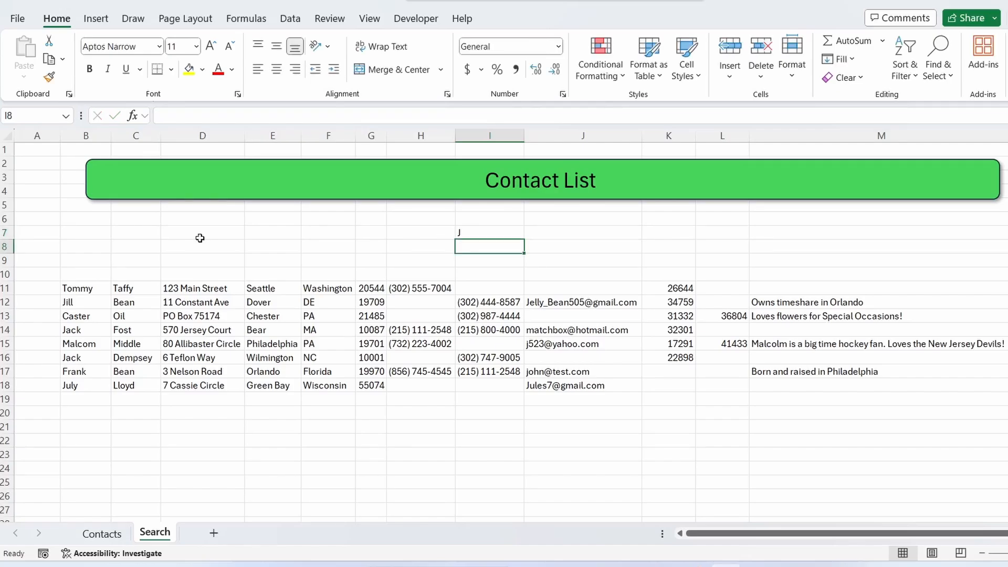
# - Wrap the B11 formula in FILTER, using Table1 as the array argument
pyautogui.click(65, 288)
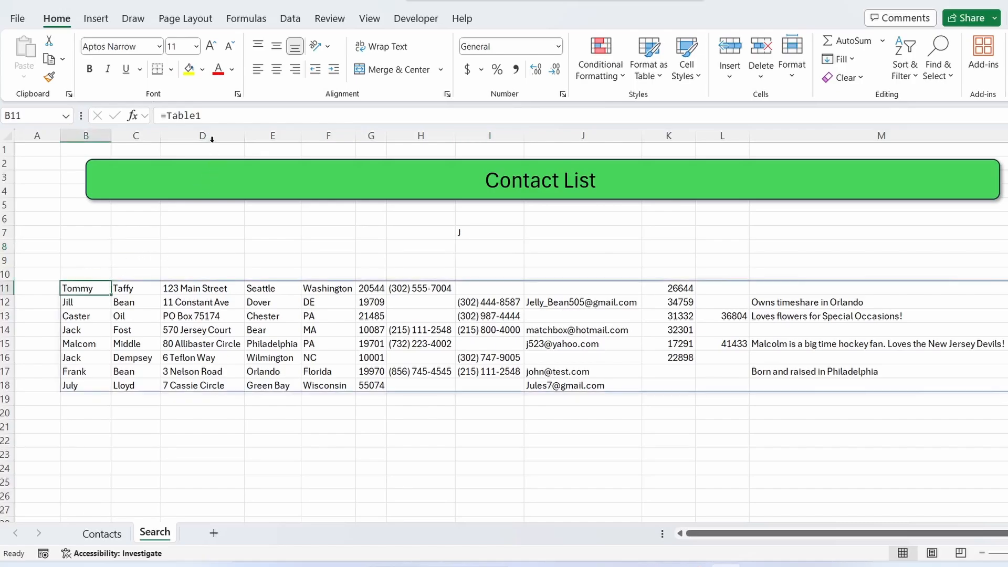
pyautogui.click(165, 116)
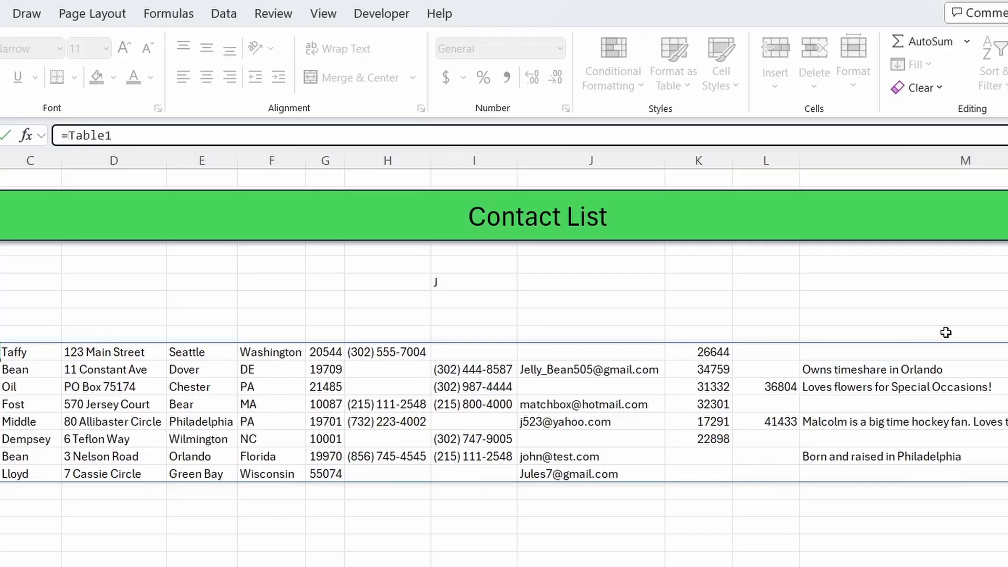
pyautogui.write('FILTER')
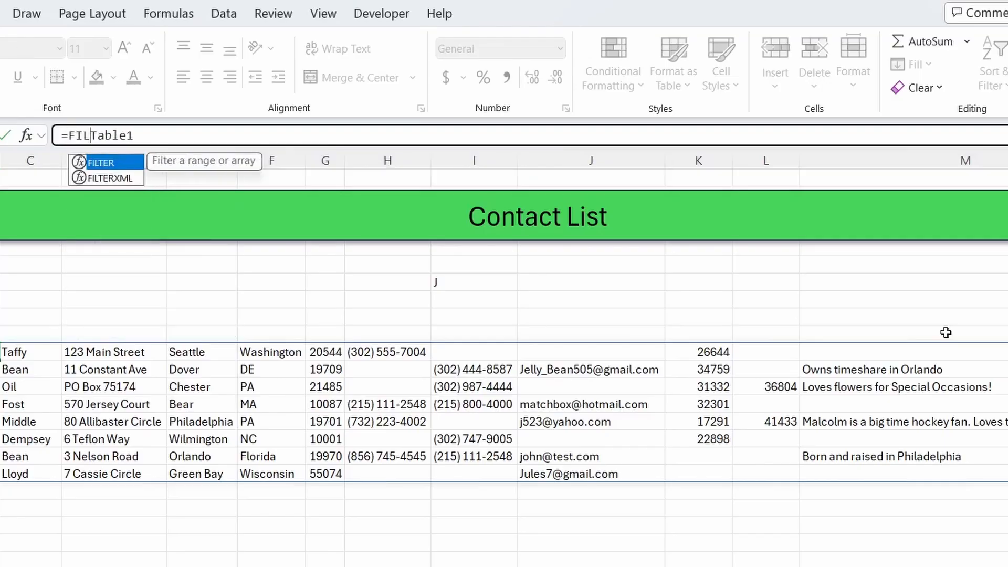
pyautogui.write('(')
pyautogui.press('End')
pyautogui.write(',')
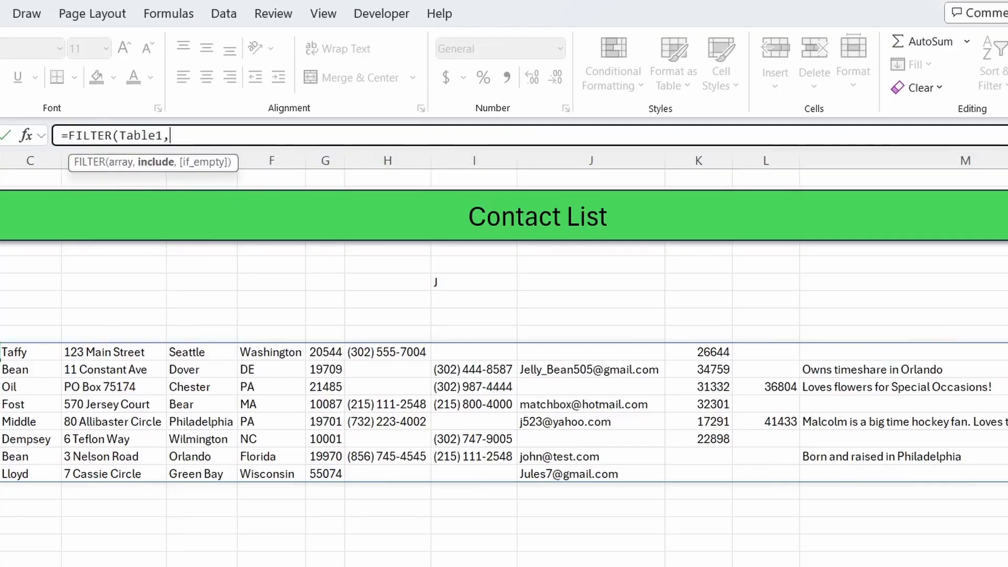
pyautogui.write('IS')
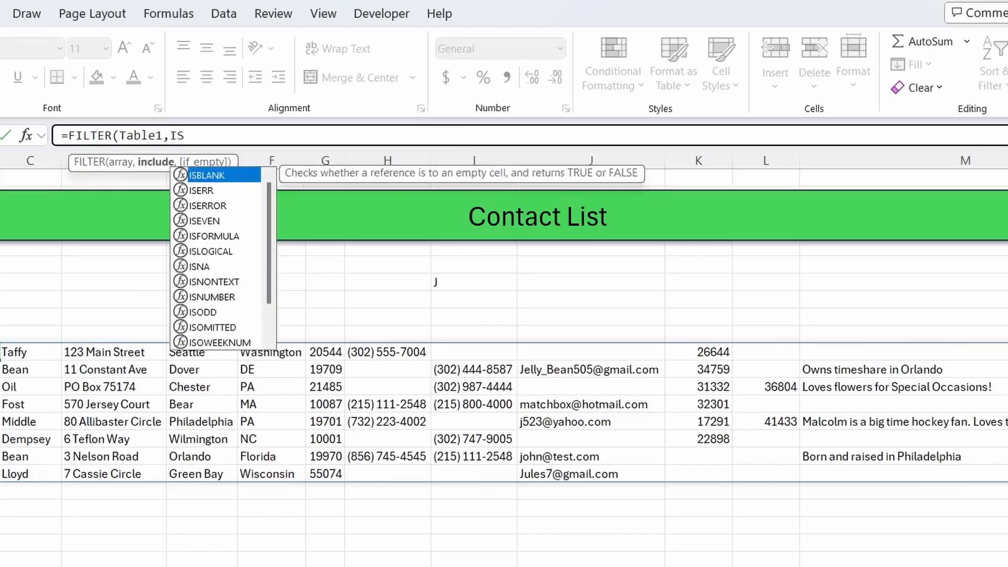
pyautogui.write('NUMBER(')
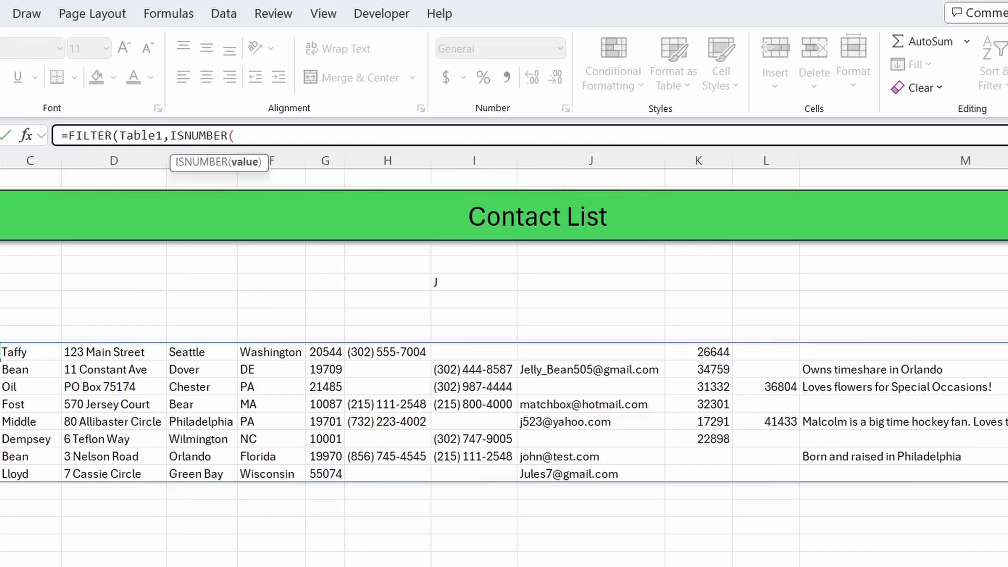
pyautogui.write('SEARCH')
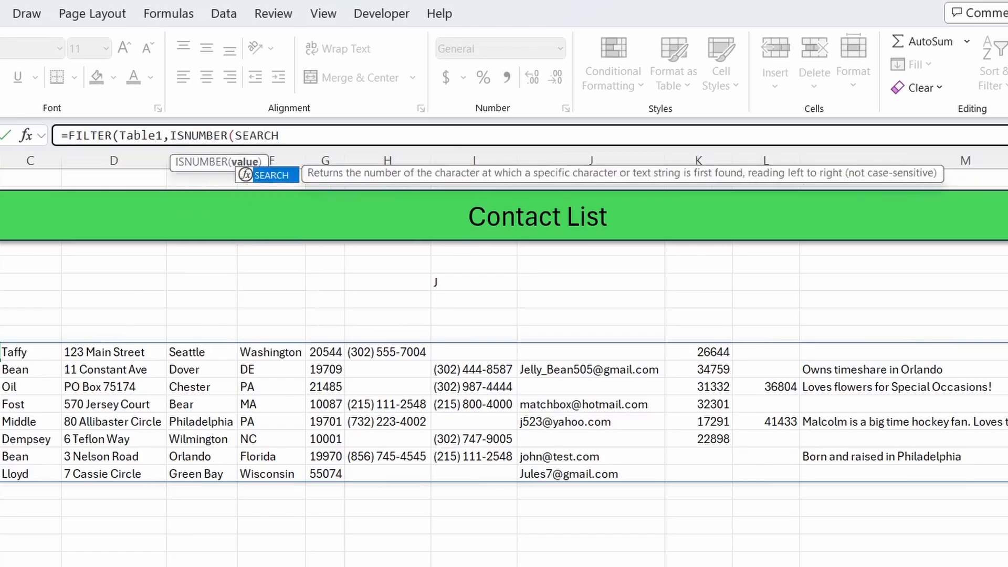
pyautogui.write('(')
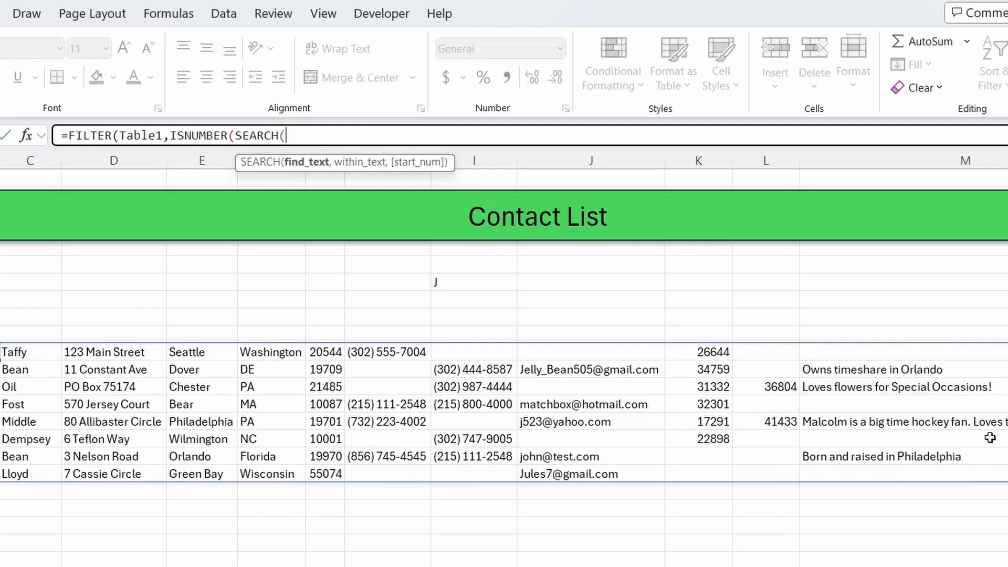
# - Add ISNUMBER(SEARCH( to the FILTER include argument with the absolute reference $I$7 as the find text
pyautogui.click(439, 282)
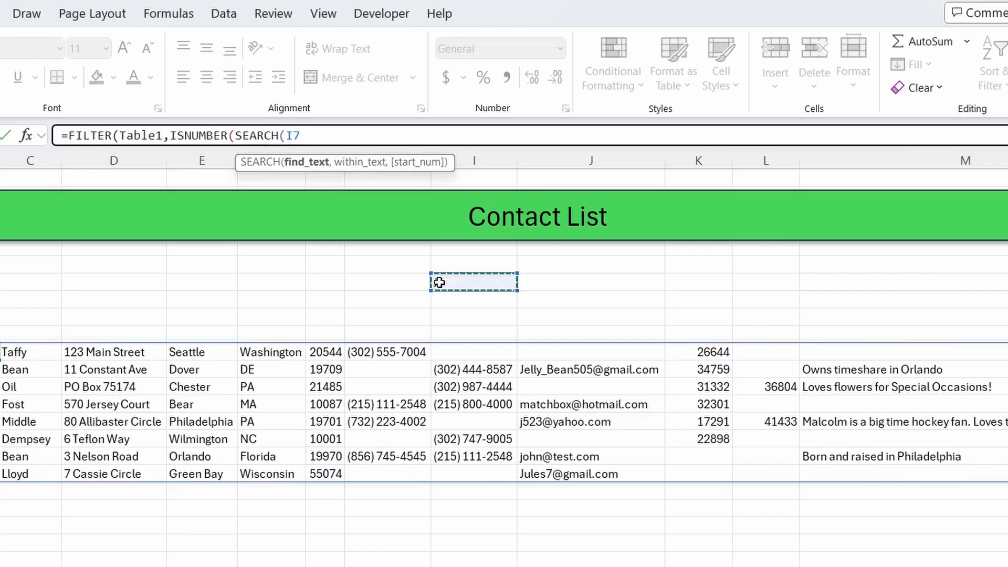
pyautogui.click(287, 137)
pyautogui.press('F4')
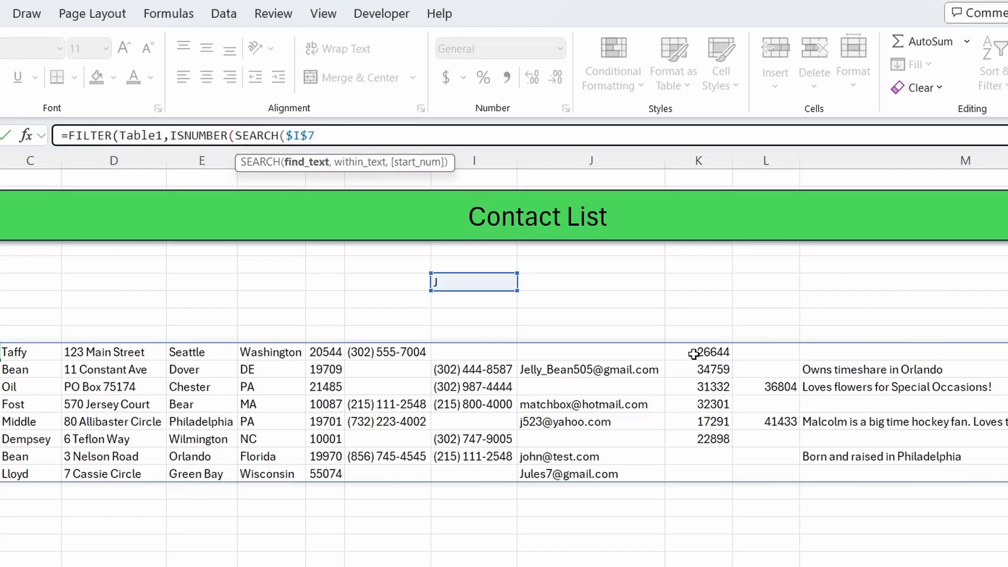
pyautogui.write(',')
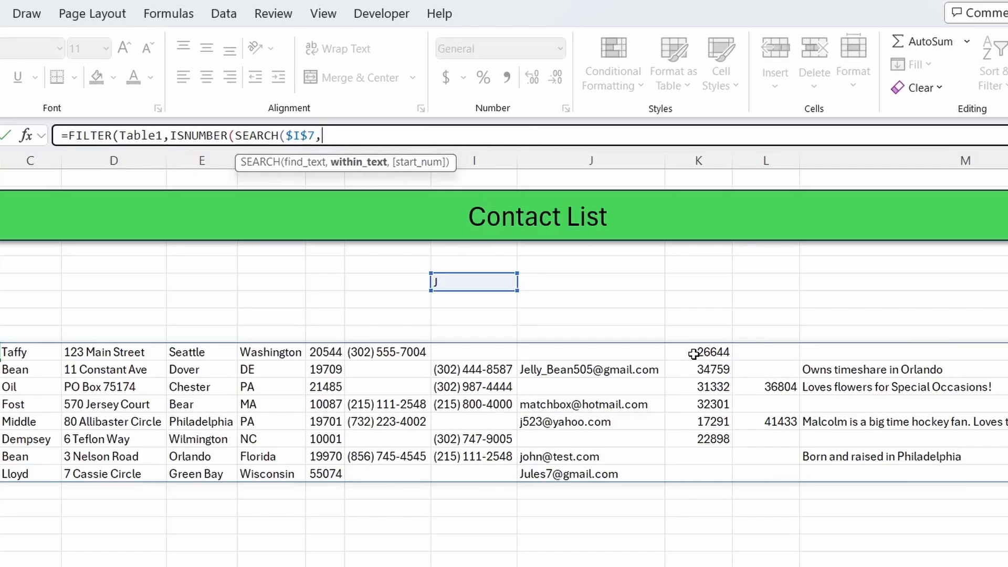
# - Add CONCATENATE to the search's within-text argument with INDEX(Table1,0,1) as its first text item
pyautogui.write('CONCATEN')
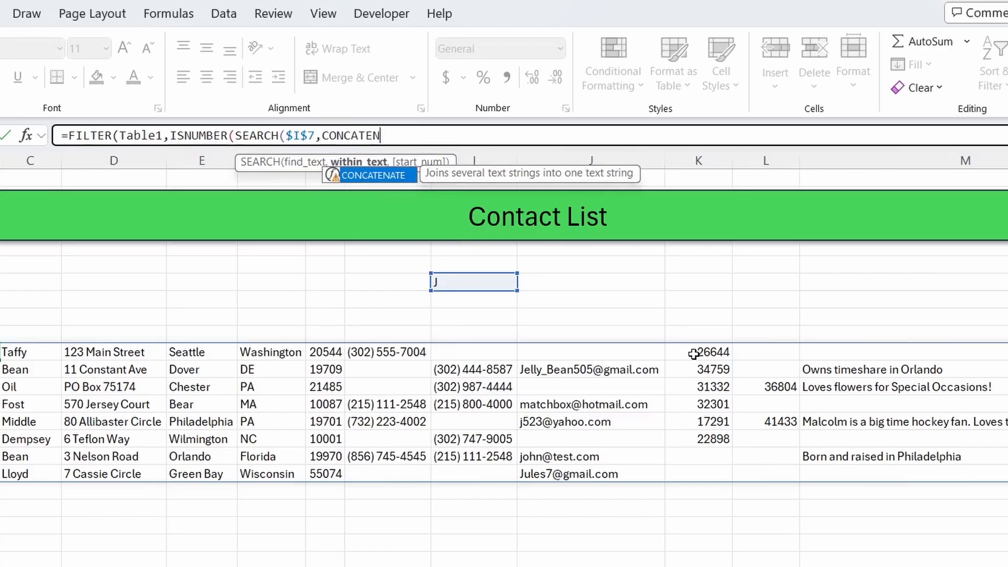
pyautogui.write('ATE(')
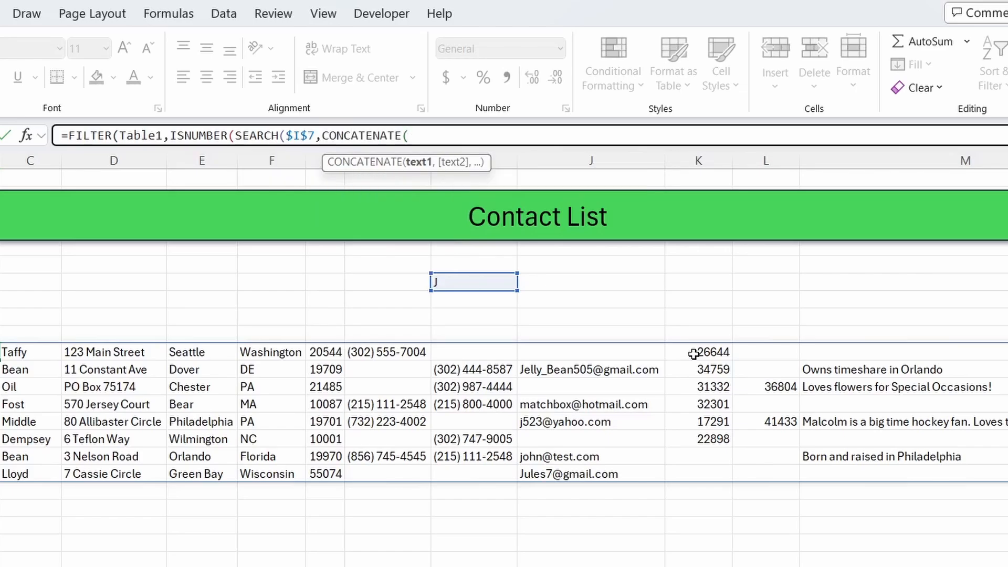
pyautogui.write('INDEX')
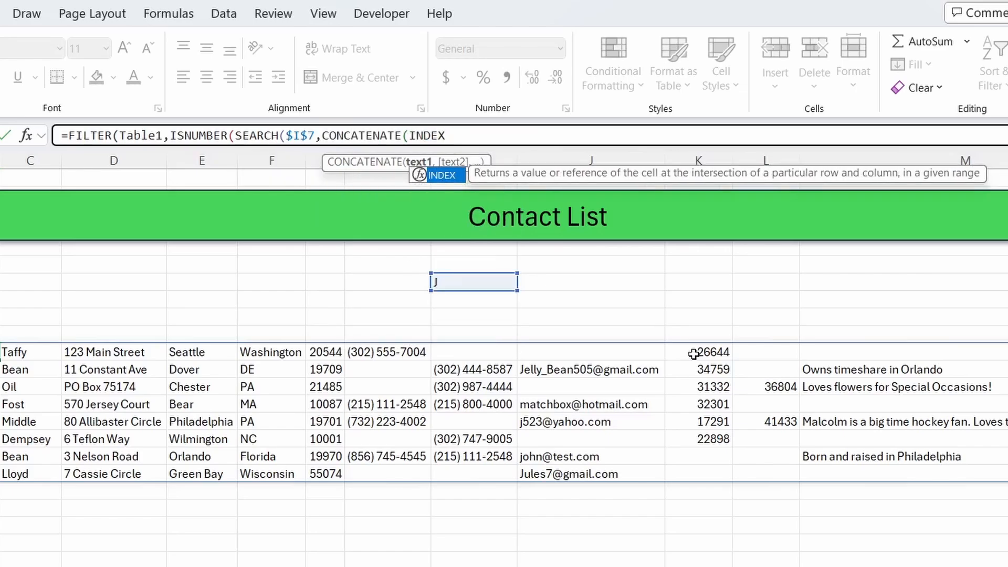
pyautogui.write('(TABLE')
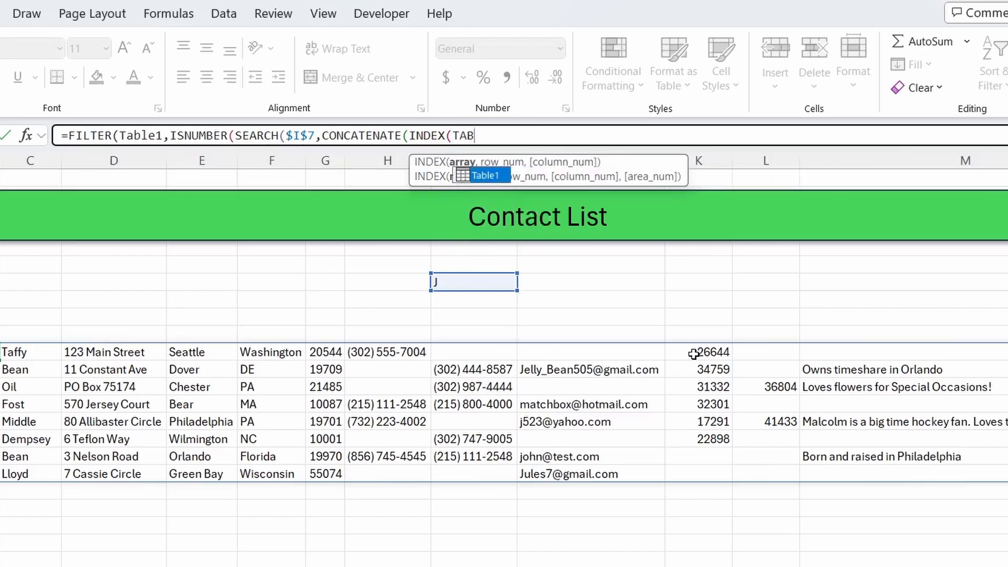
pyautogui.press('BackSpace')
pyautogui.press('BackSpace')
pyautogui.press('BackSpace')
pyautogui.press('BackSpace')
pyautogui.write('able1,')
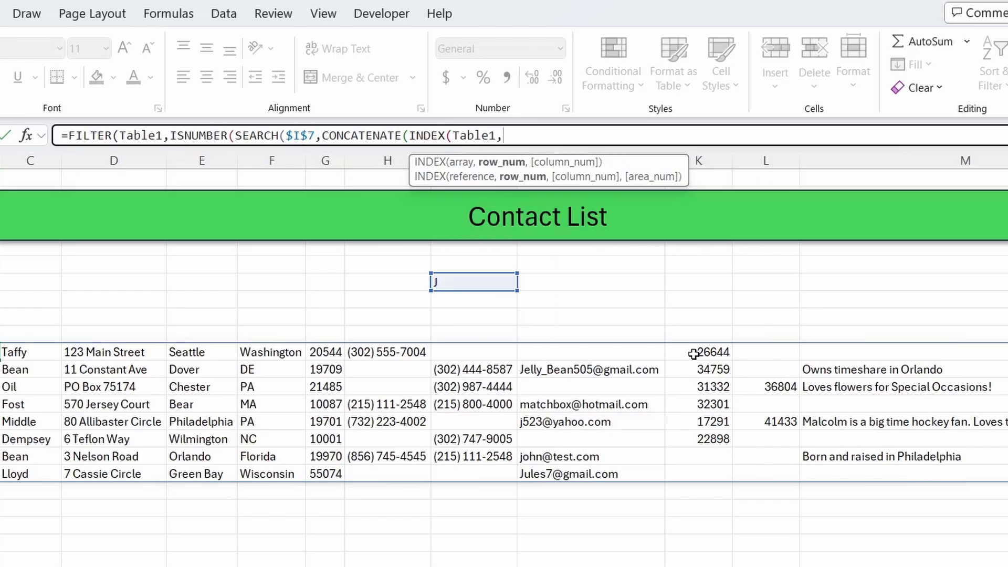
pyautogui.write('0,')
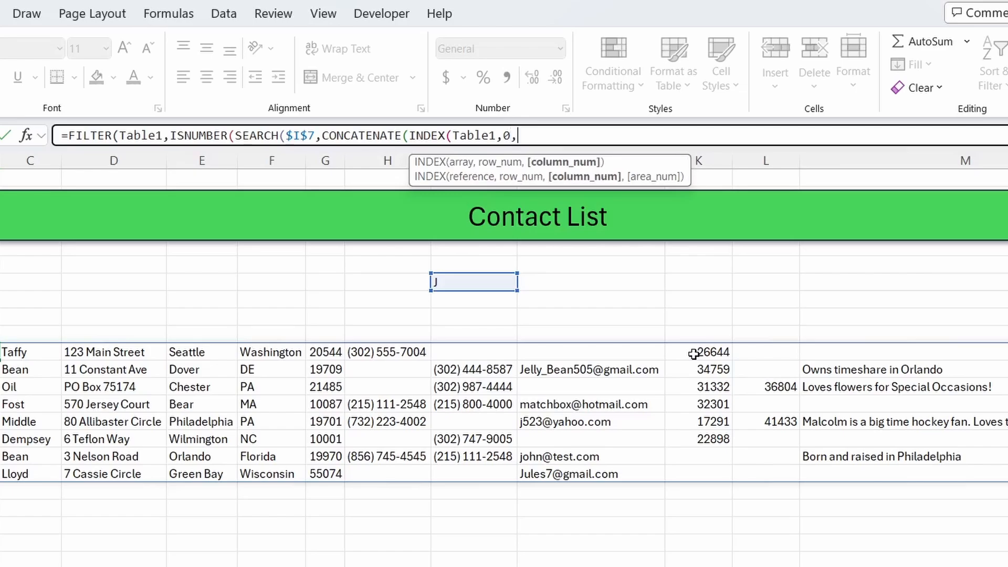
pyautogui.write('1')
pyautogui.write('),')
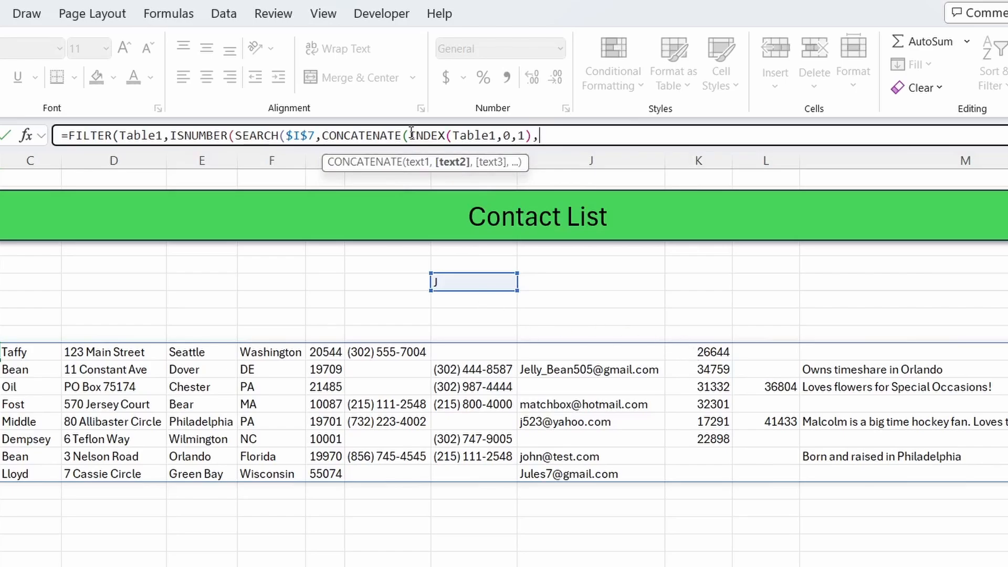
# - Copy the INDEX(Table1,0,1) argument and paste it repeatedly into CONCATENATE, removing the trailing comma
pyautogui.moveTo(409, 135); pyautogui.dragTo(538, 141)
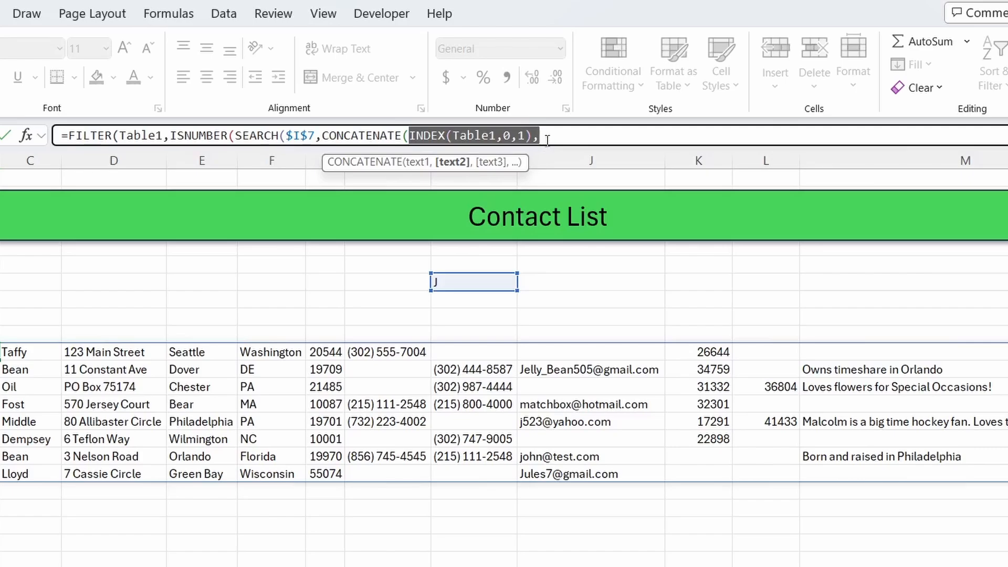
pyautogui.click(547, 137)
pyautogui.hotkey('ctrl', 'v')
pyautogui.hotkey('ctrl', 'v')
pyautogui.hotkey('ctrl', 'v')
pyautogui.hotkey('ctrl', 'v')
pyautogui.hotkey('ctrl', 'v')
pyautogui.hotkey('ctrl', 'v')
pyautogui.hotkey('ctrl', 'v')
pyautogui.hotkey('ctrl', 'v')
pyautogui.hotkey('ctrl', 'v')
pyautogui.hotkey('ctrl', 'v')
pyautogui.hotkey('ctrl', 'v')
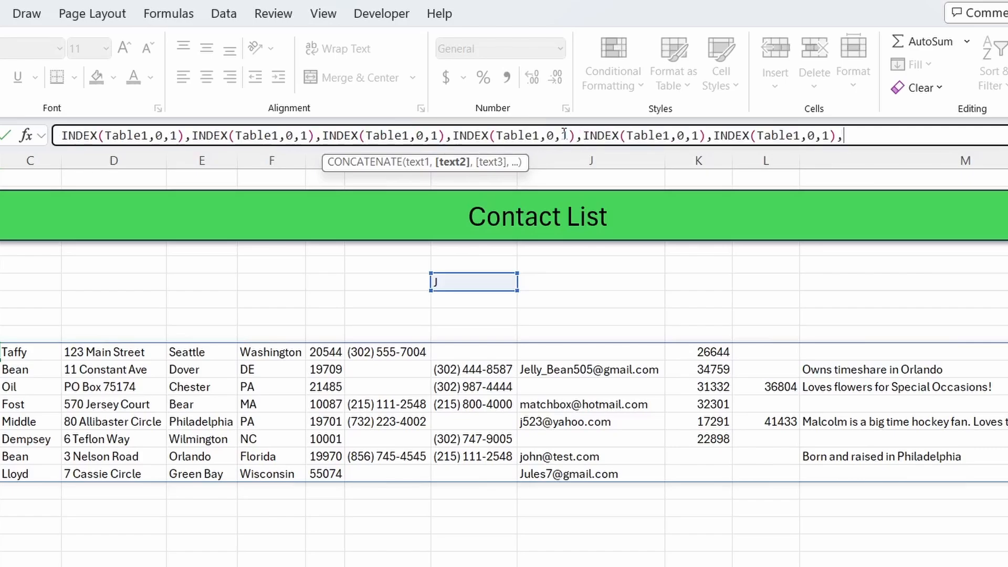
pyautogui.press('BackSpace')
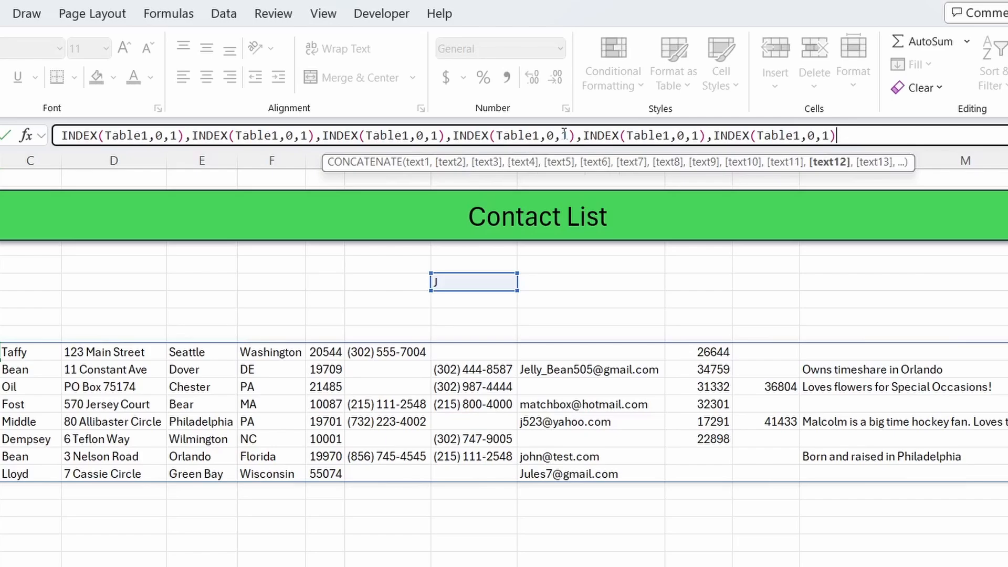
# - Close the formula's brackets and add "No results" as FILTER's if_empty argument, then commit the formula
pyautogui.write(')))')
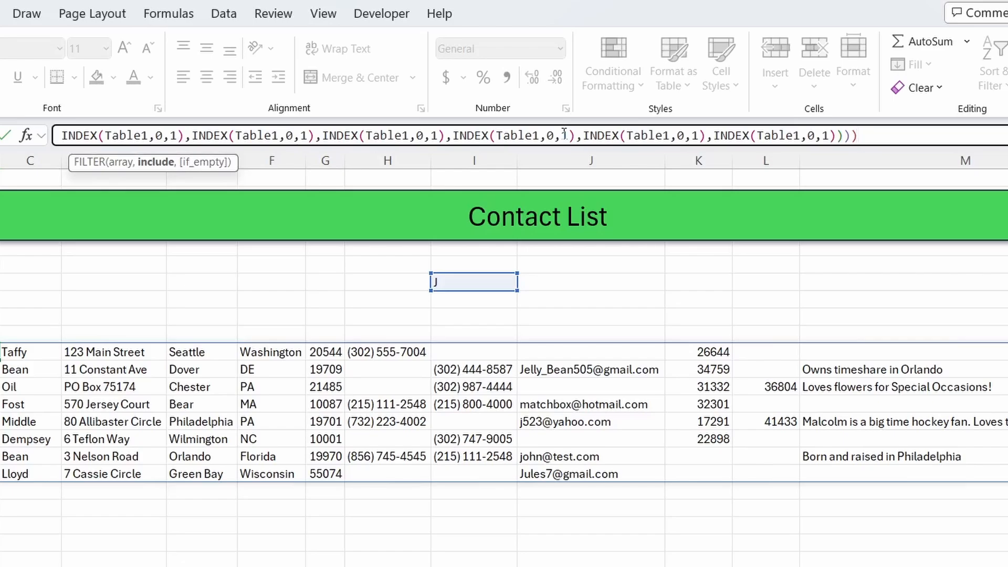
pyautogui.write(',"')
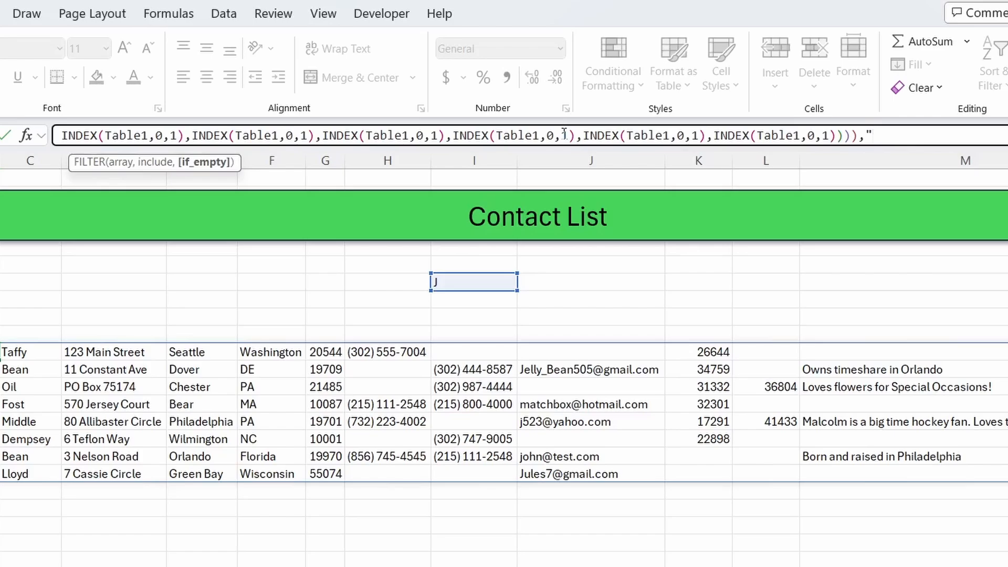
pyautogui.write('No results")')
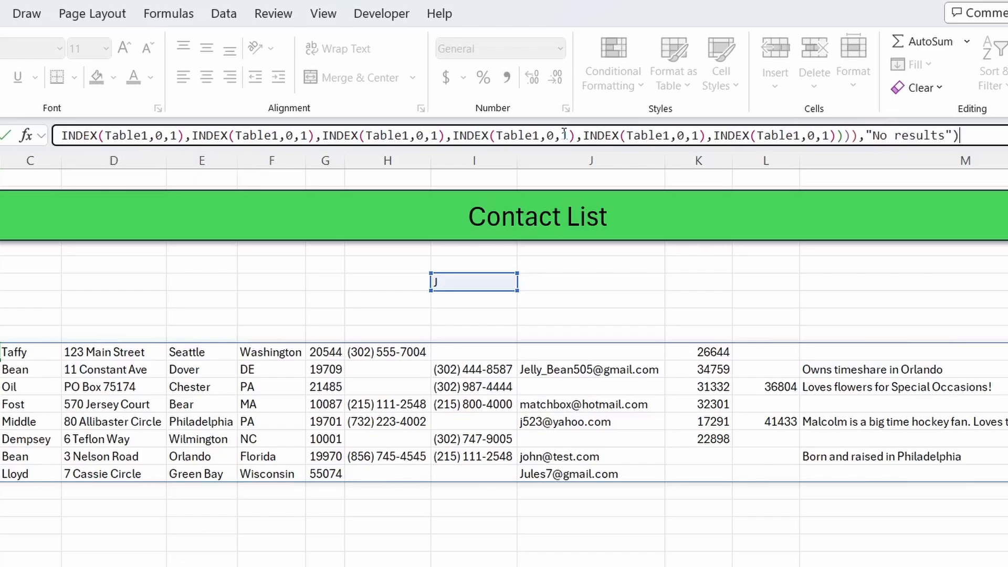
pyautogui.press('Return')
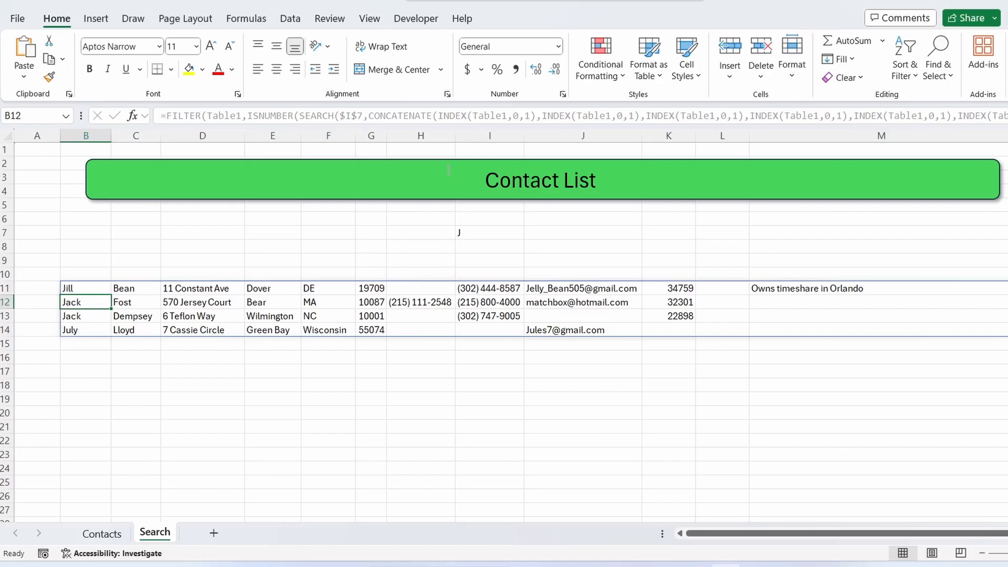
# - Edit the B11 formula so the INDEX column numbers run from 1 through 12 across the CONCATENATE items
pyautogui.click(103, 288)
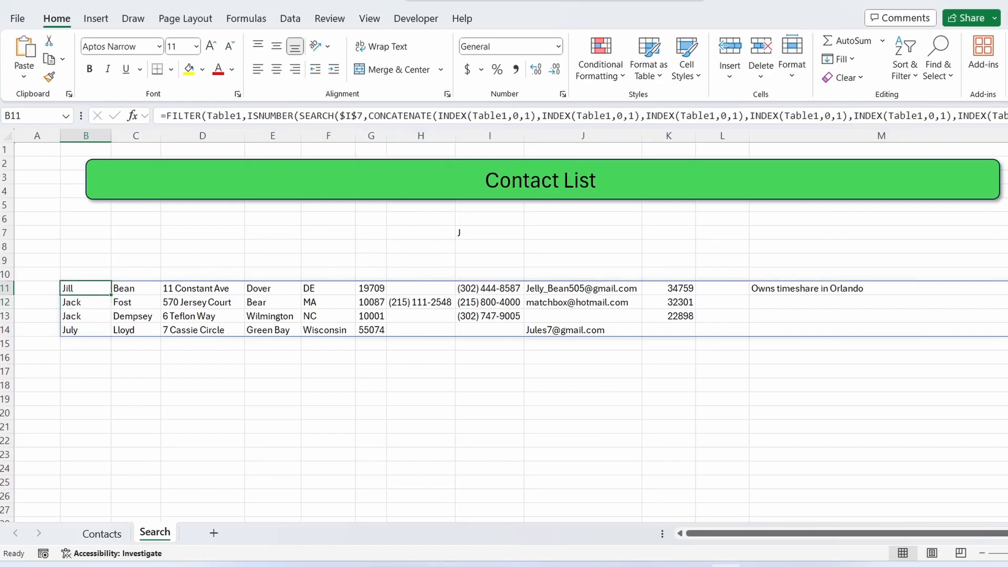
pyautogui.click(1005, 116)
pyautogui.click(634, 116)
pyautogui.click(609, 138)
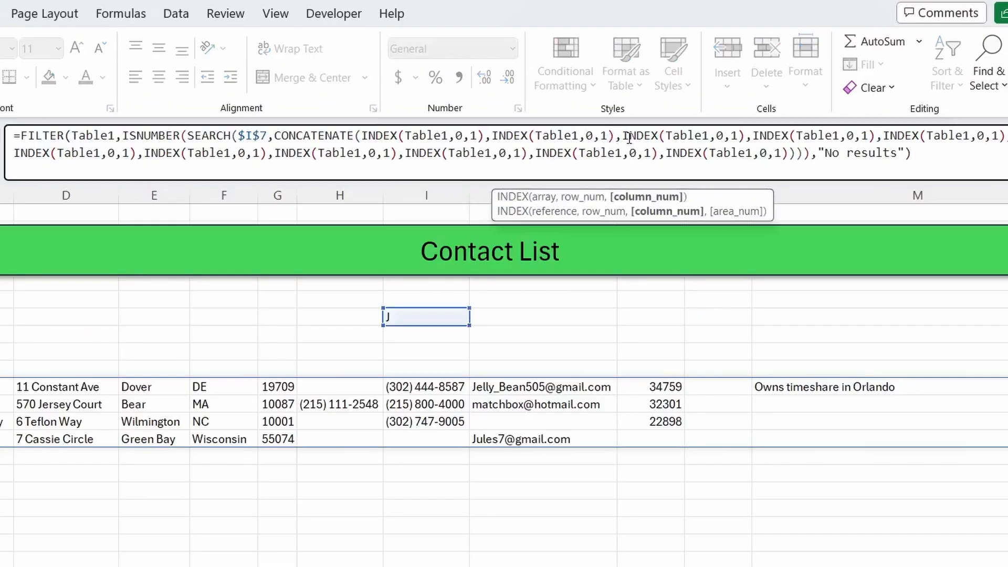
pyautogui.press('BackSpace')
pyautogui.write('2')
pyautogui.click(736, 137)
pyautogui.press('BackSpace')
pyautogui.write('3')
pyautogui.click(867, 138)
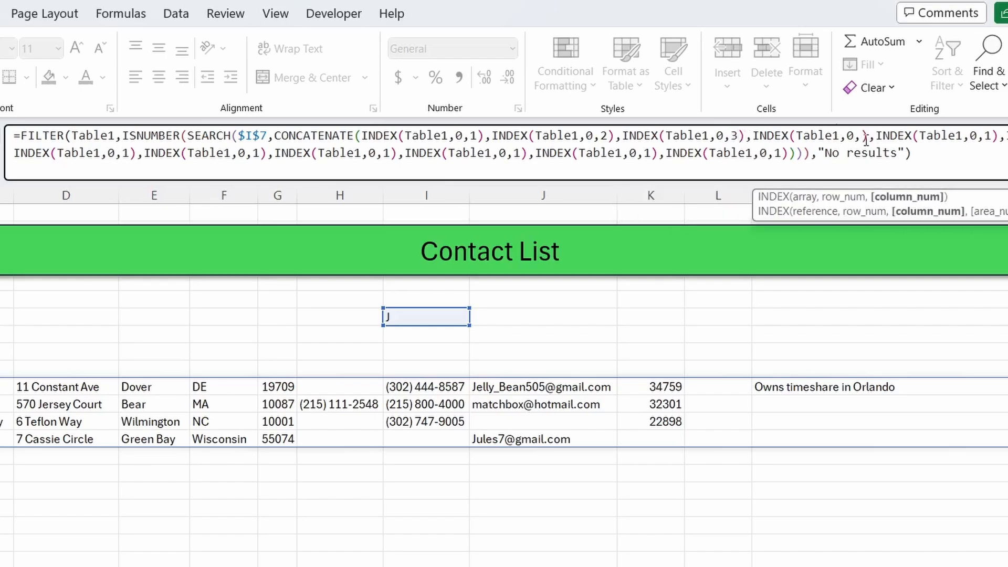
pyautogui.press('BackSpace')
pyautogui.write('4')
pyautogui.click(998, 138)
pyautogui.press('BackSpace')
pyautogui.write('5')
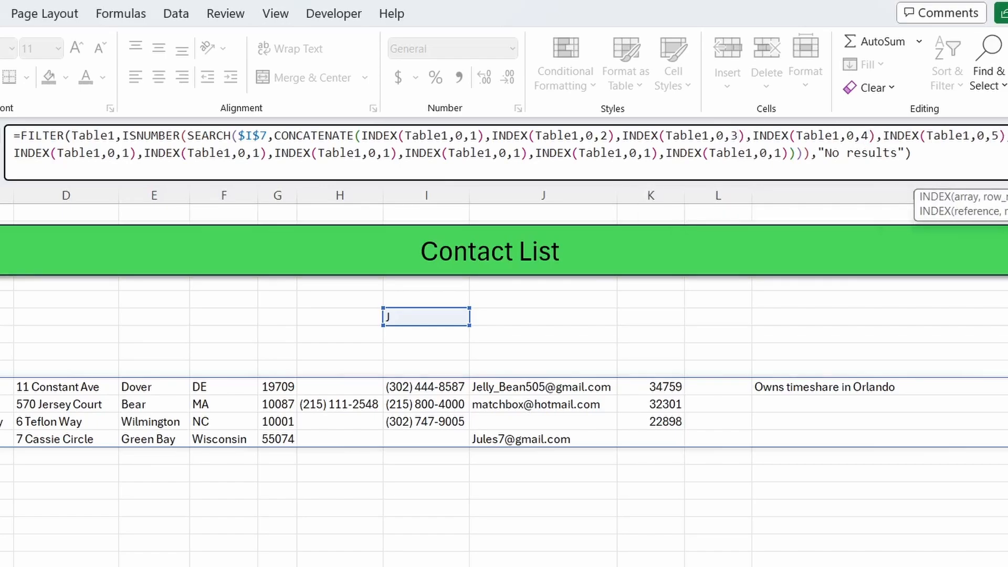
pyautogui.click(131, 158)
pyautogui.press('BackSpace')
pyautogui.write('7')
pyautogui.click(262, 155)
pyautogui.press('BackSpace')
pyautogui.write('8')
pyautogui.click(392, 153)
pyautogui.press('BackSpace')
pyautogui.write('9')
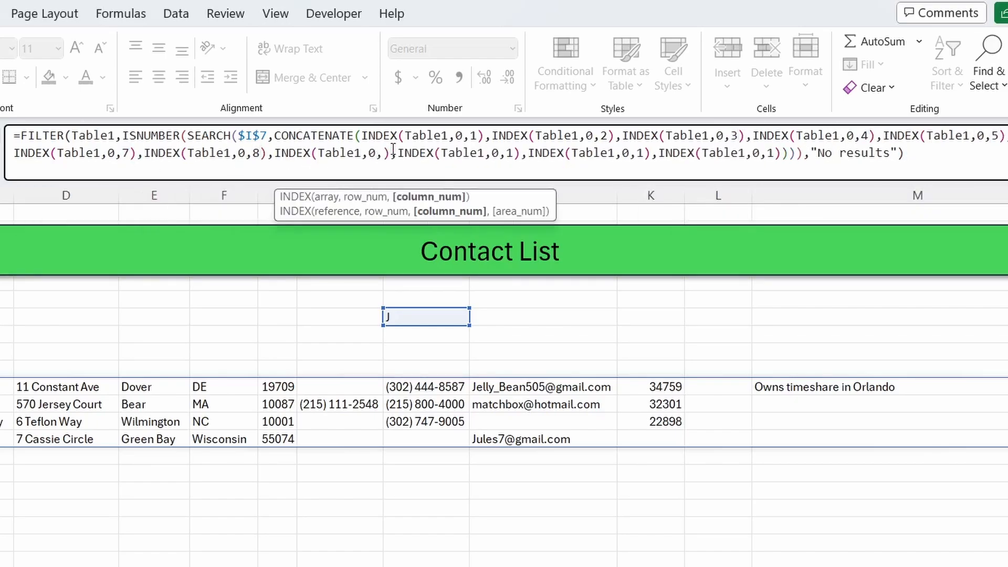
pyautogui.click(523, 153)
pyautogui.write('0')
pyautogui.click(654, 156)
pyautogui.write('1')
pyautogui.click(784, 153)
pyautogui.write('2')
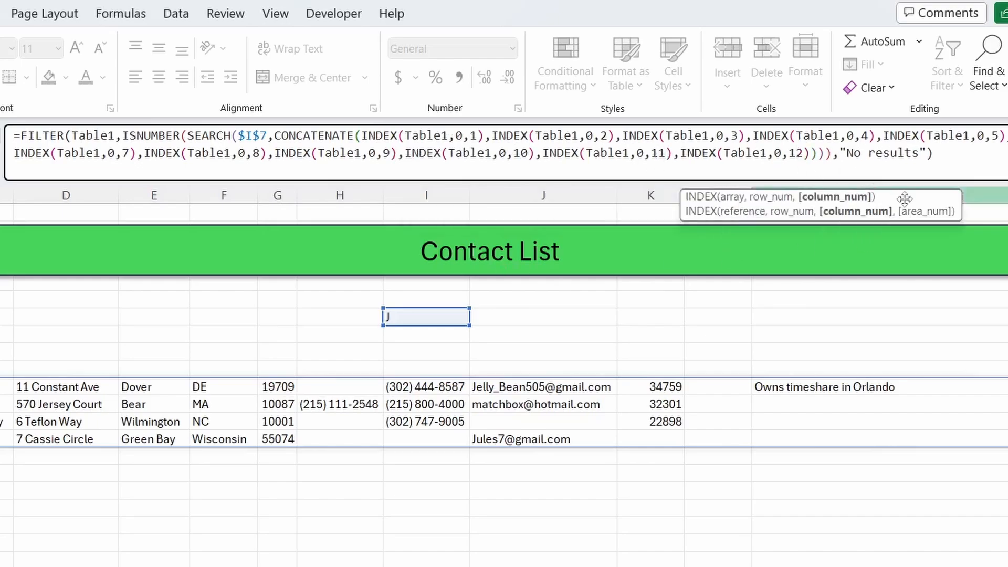
pyautogui.press('Return')
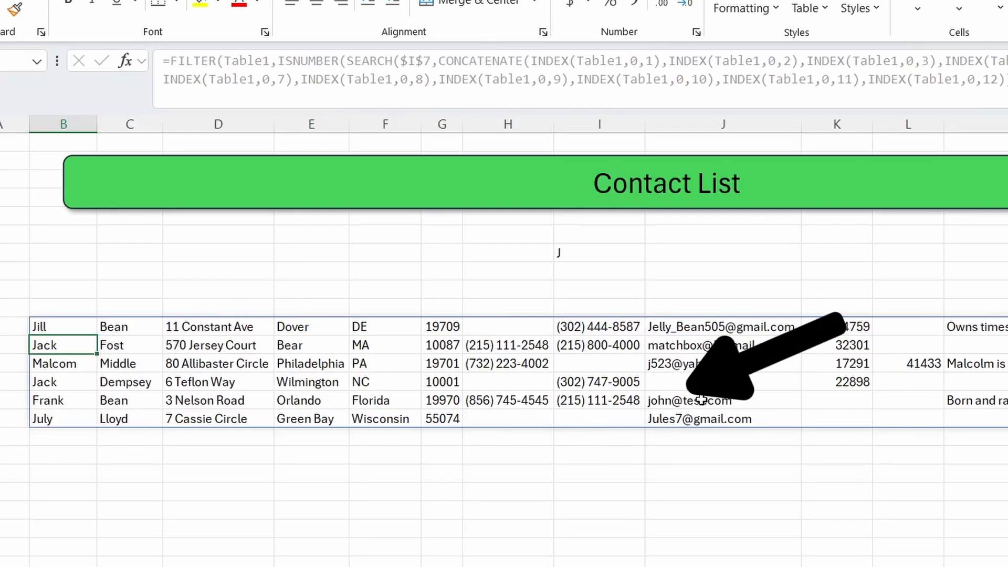
# - Test the search by entering bear and then a as the search term in I7
pyautogui.click(592, 253)
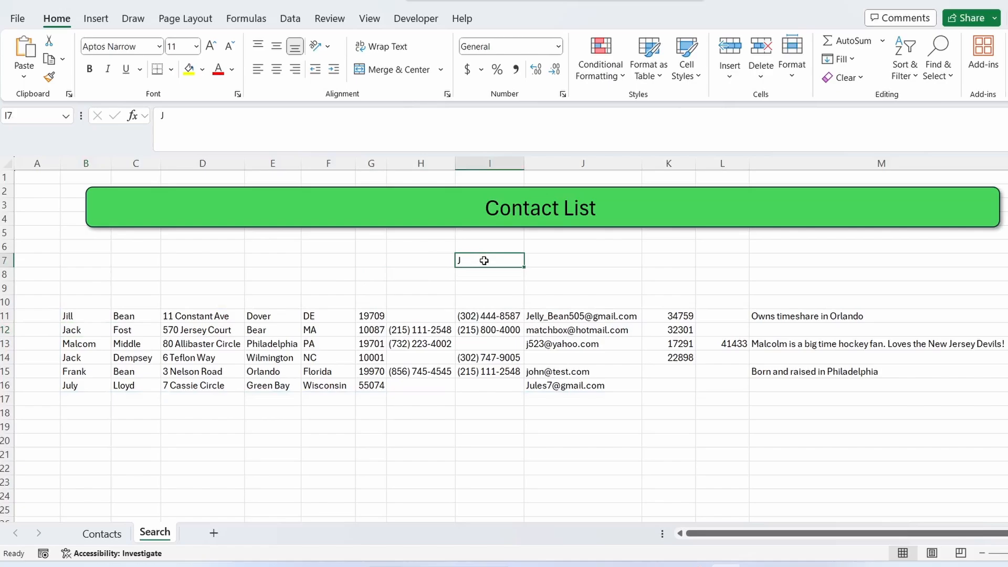
pyautogui.write('bea')
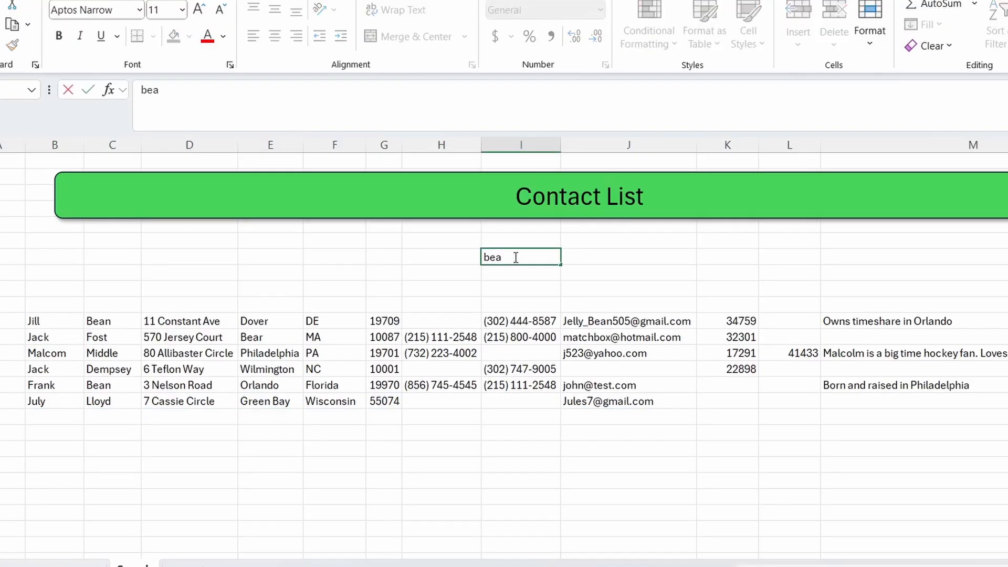
pyautogui.write('r')
pyautogui.press('Return')
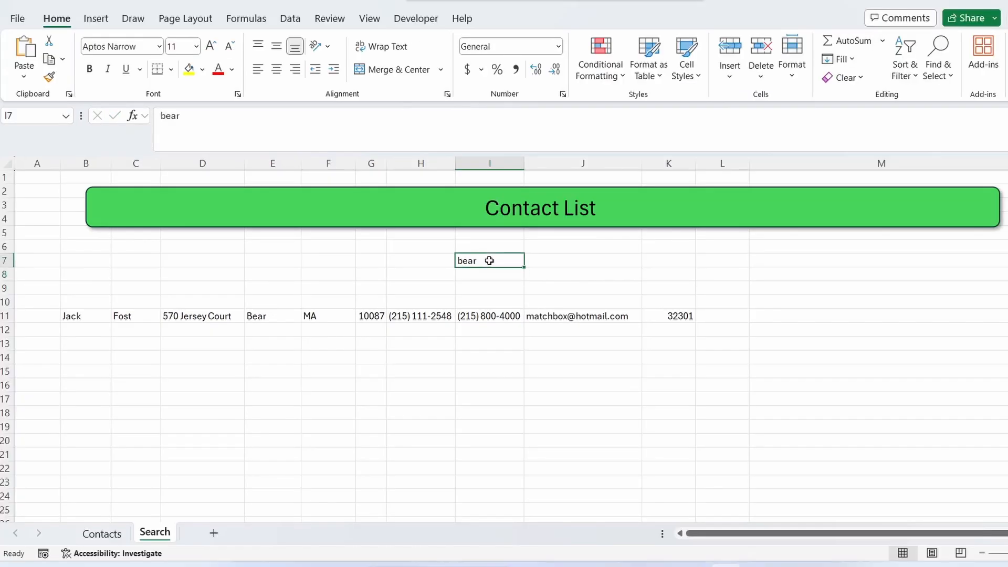
pyautogui.press('BackSpace')
pyautogui.write('a')
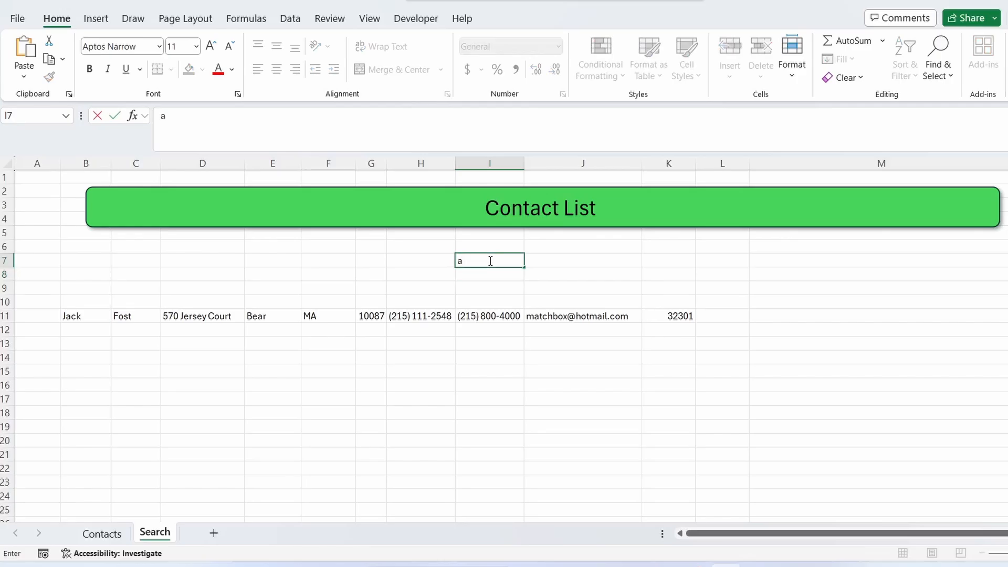
pyautogui.press('Return')
# - Clear I7 and enter the nonsense term heahfkb as a search
pyautogui.click(490, 260)
pyautogui.press('BackSpace')
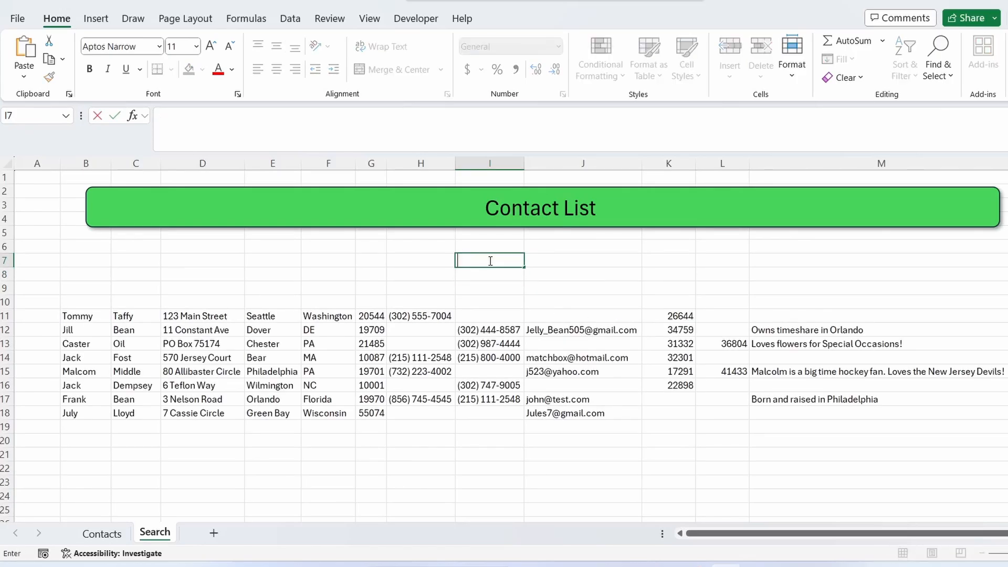
pyautogui.press('Return')
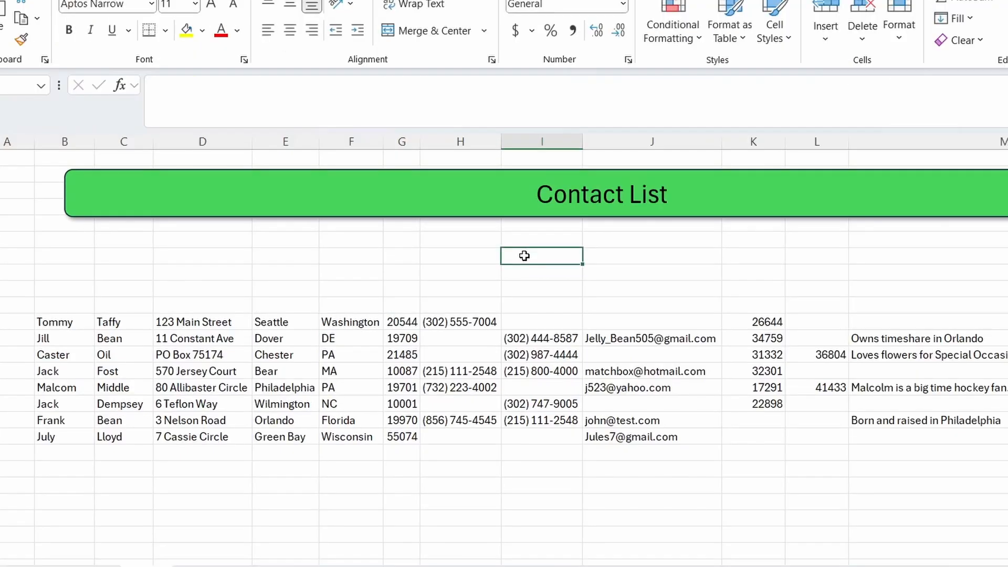
pyautogui.write('heahfkb')
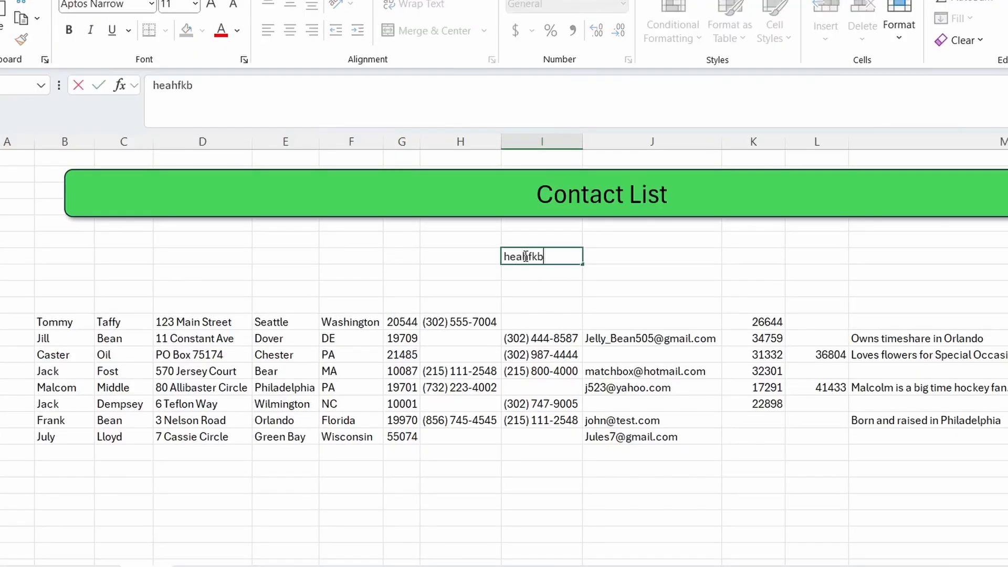
pyautogui.press('Return')
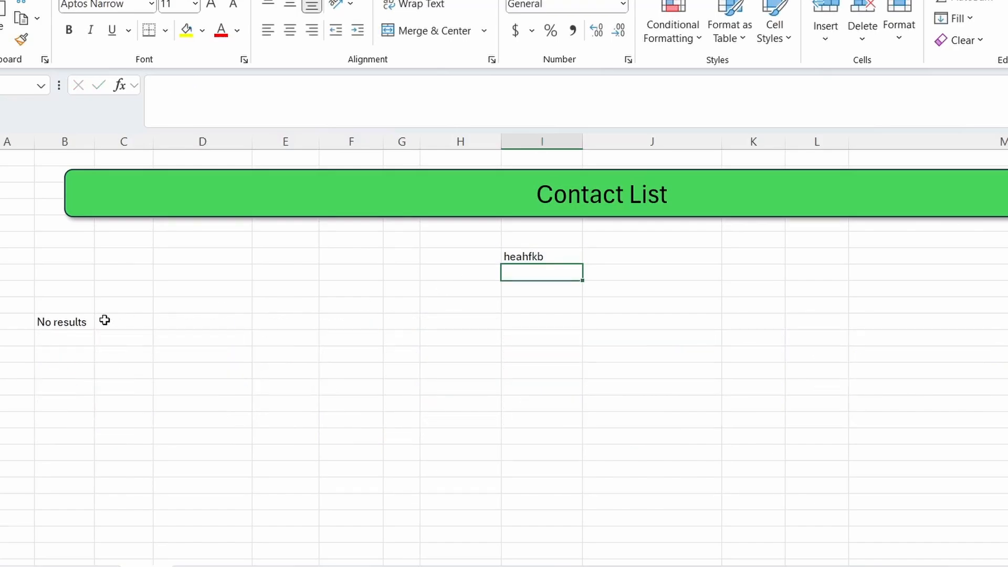
# - Clear the search term from I7
pyautogui.click(555, 256)
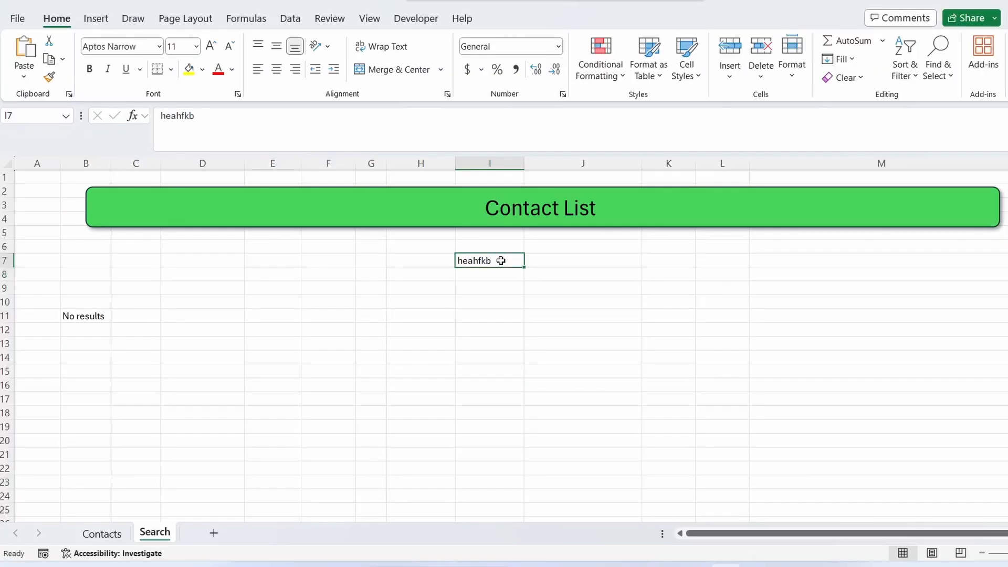
pyautogui.press('BackSpace')
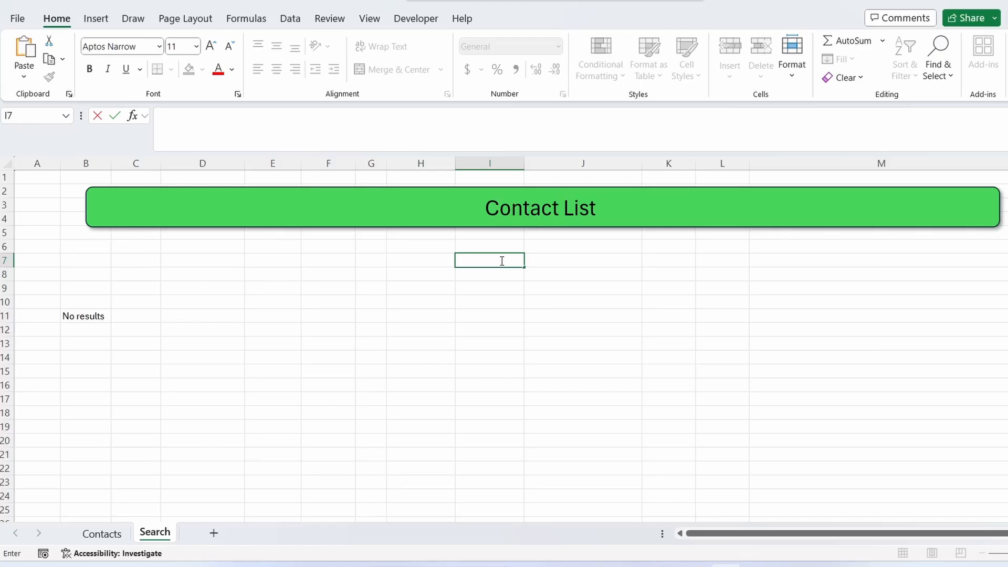
pyautogui.press('Return')
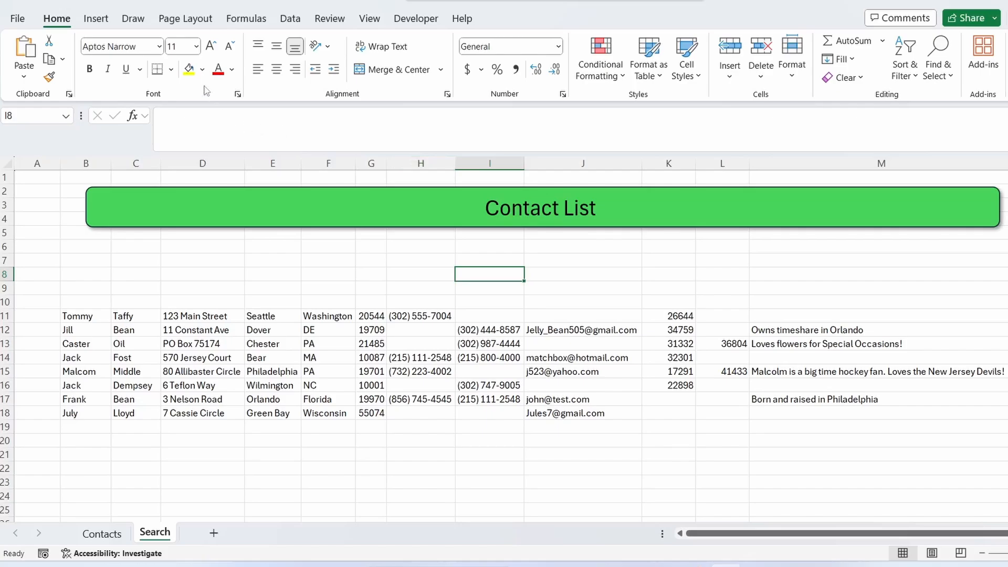
# - Draw a rounded rectangle about 0.58" high and 3.35" wide over the search cell I7
pyautogui.click(97, 19)
pyautogui.click(220, 41)
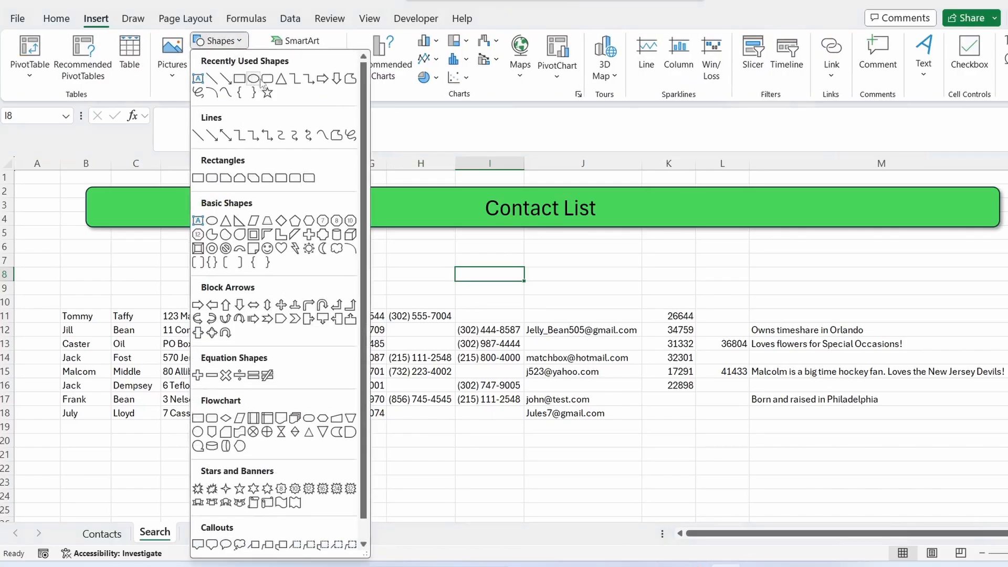
pyautogui.click(266, 79)
pyautogui.moveTo(384, 252); pyautogui.dragTo(617, 292)
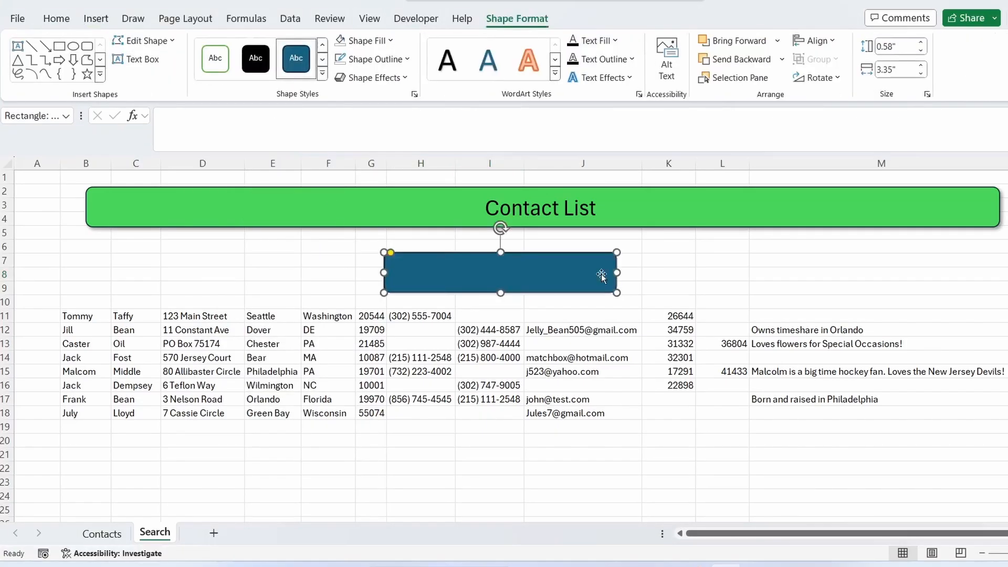
# - Give the rectangle a white fill and a 2¼ pt outline
pyautogui.click(364, 41)
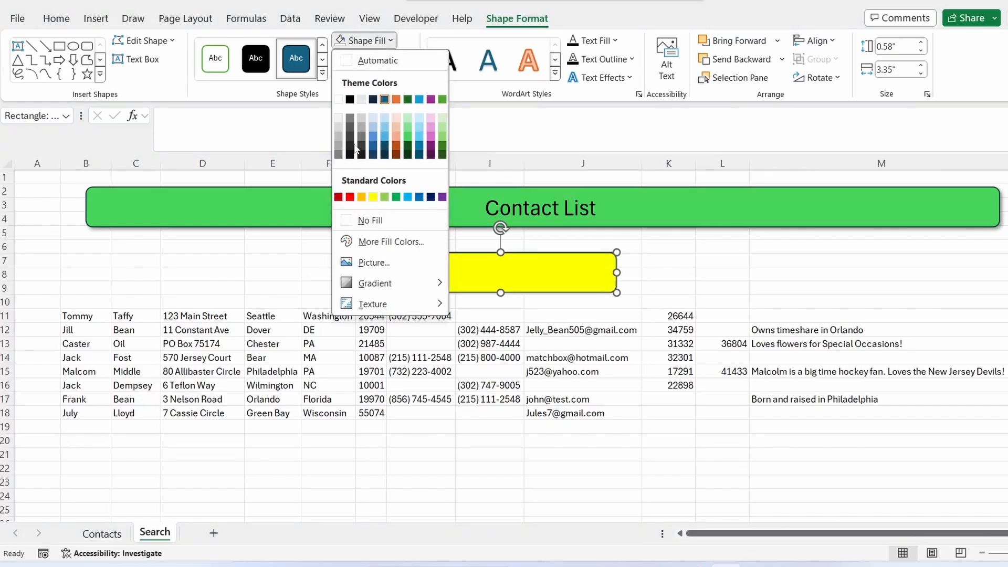
pyautogui.click(338, 99)
pyautogui.click(403, 61)
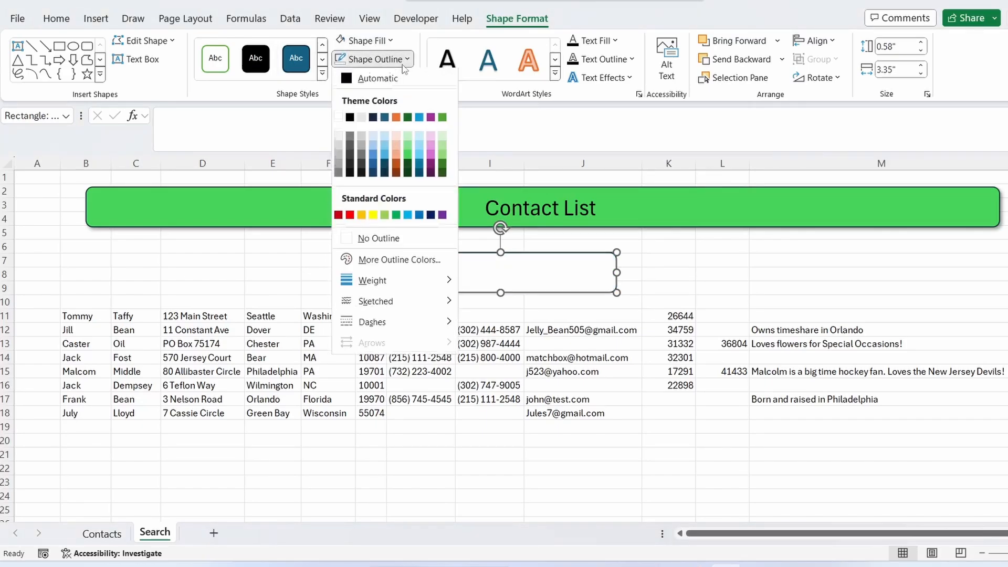
pyautogui.moveTo(401, 282)
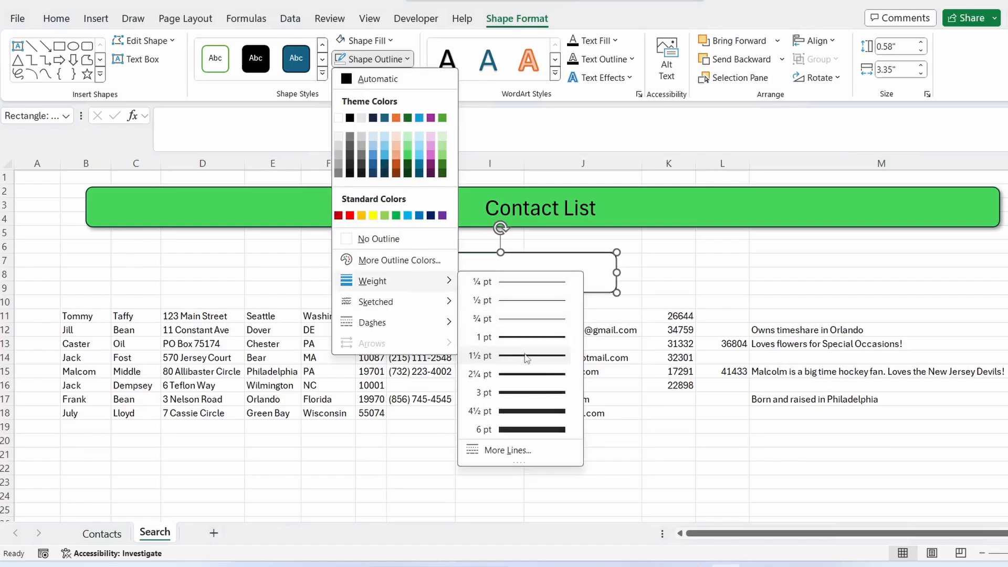
pyautogui.click(523, 374)
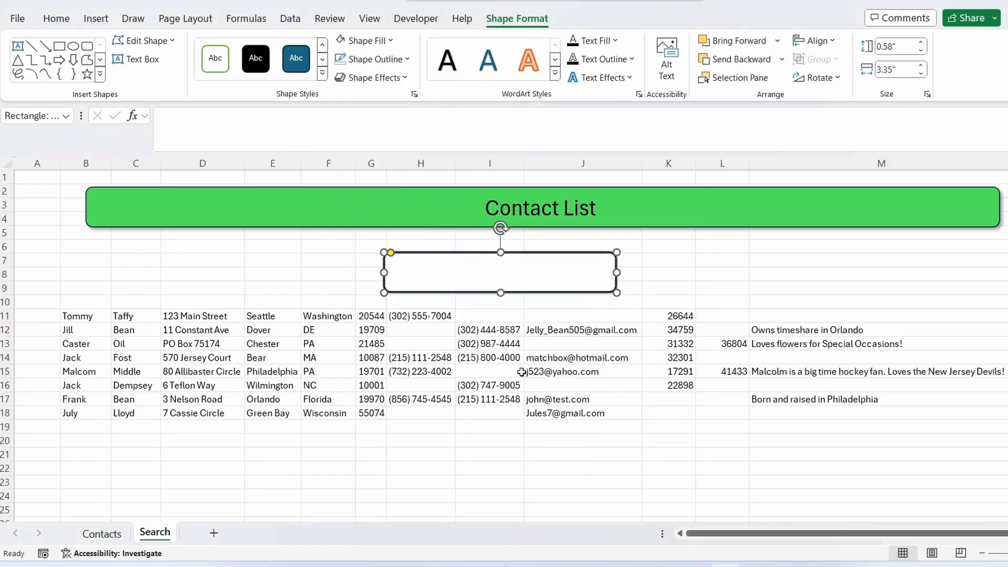
# - Duplicate the rectangle and resize the copy to about 0.68" wide at the bar's left end
pyautogui.hotkey('ctrl', 'd')
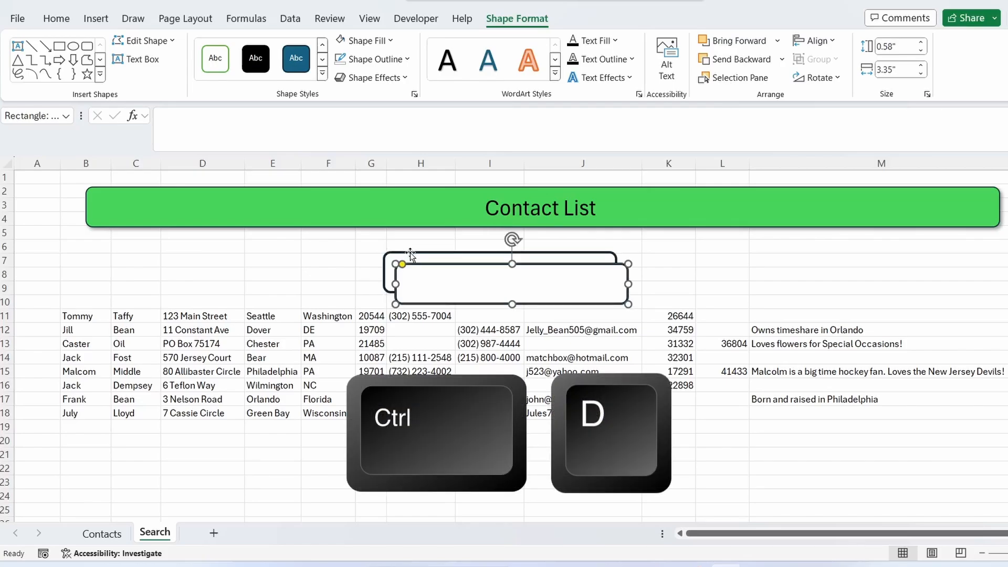
pyautogui.moveTo(627, 284); pyautogui.dragTo(404, 252)
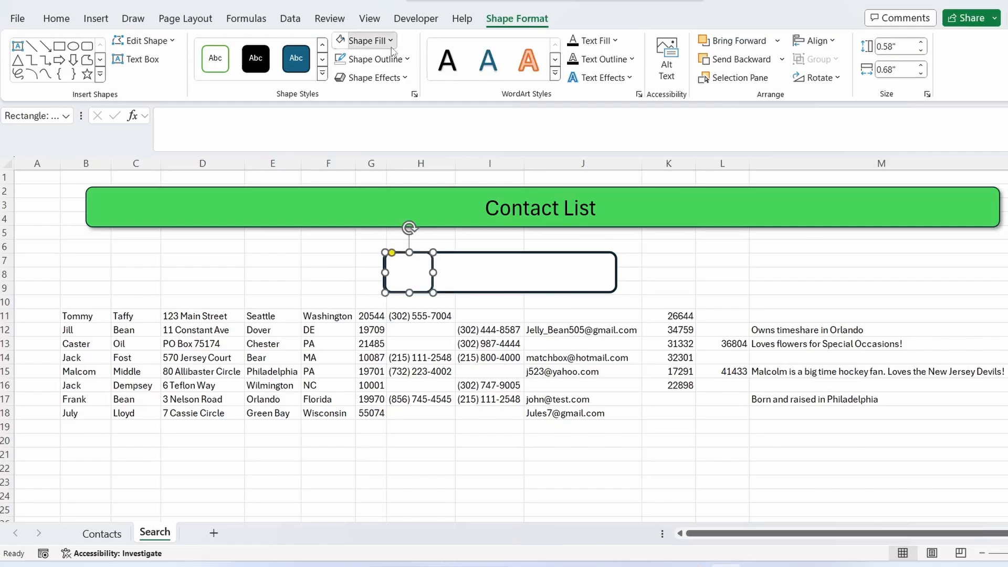
# - Fill the small rectangle with standard blue and deselect it
pyautogui.click(362, 41)
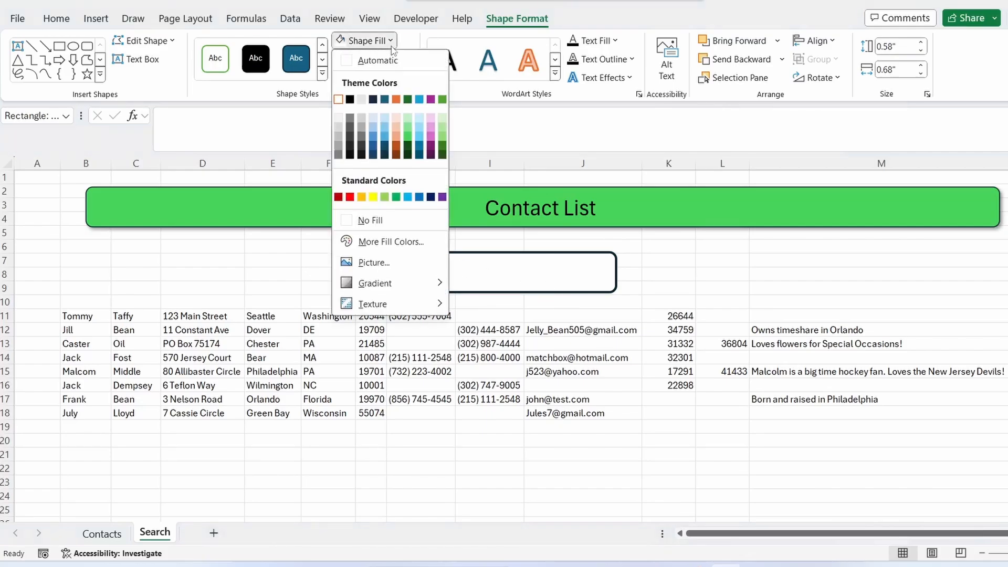
pyautogui.click(419, 197)
pyautogui.click(688, 272)
# - Insert a magnifying glass icon from the stock icons, found by searching for "search"
pyautogui.click(97, 19)
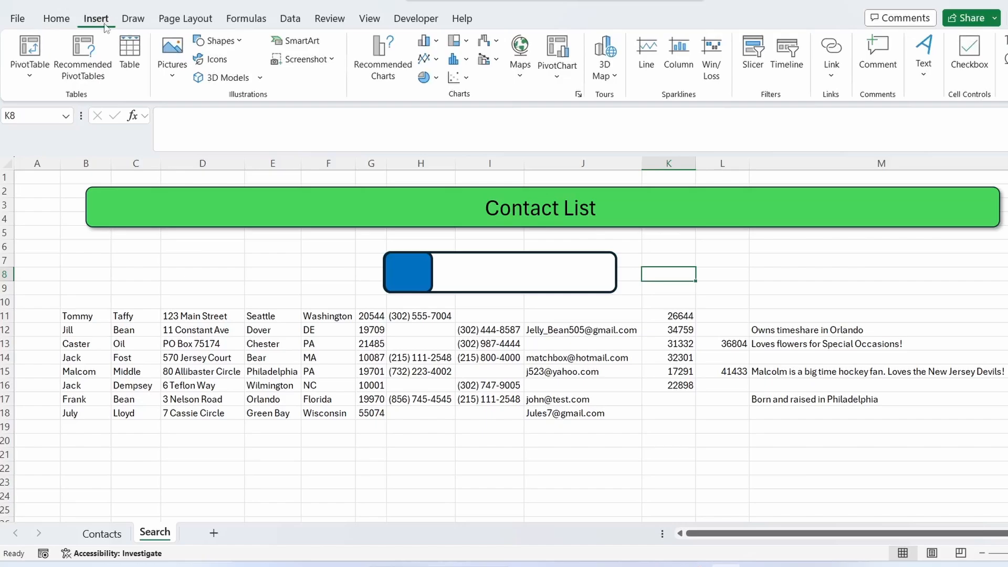
pyautogui.click(217, 59)
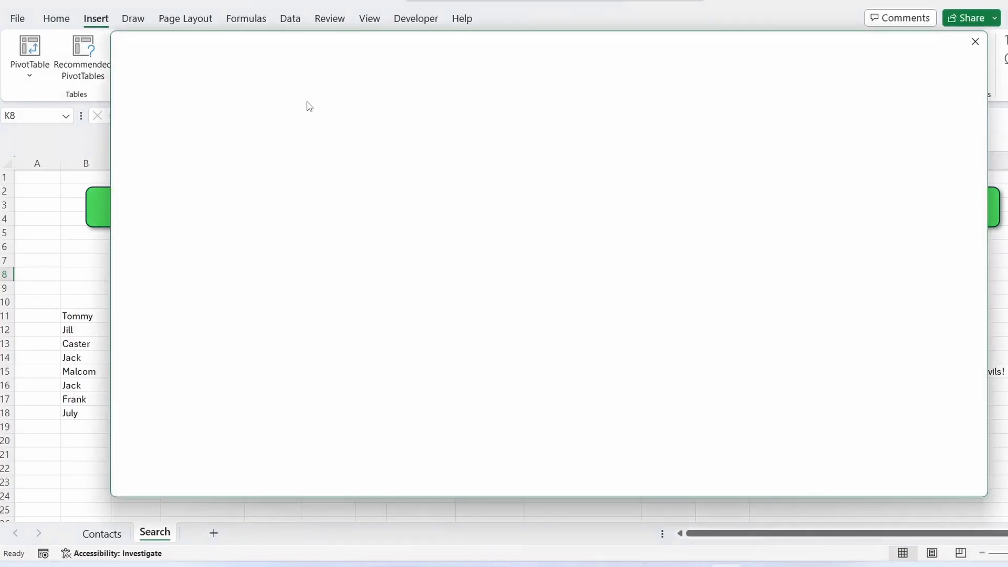
pyautogui.write('search')
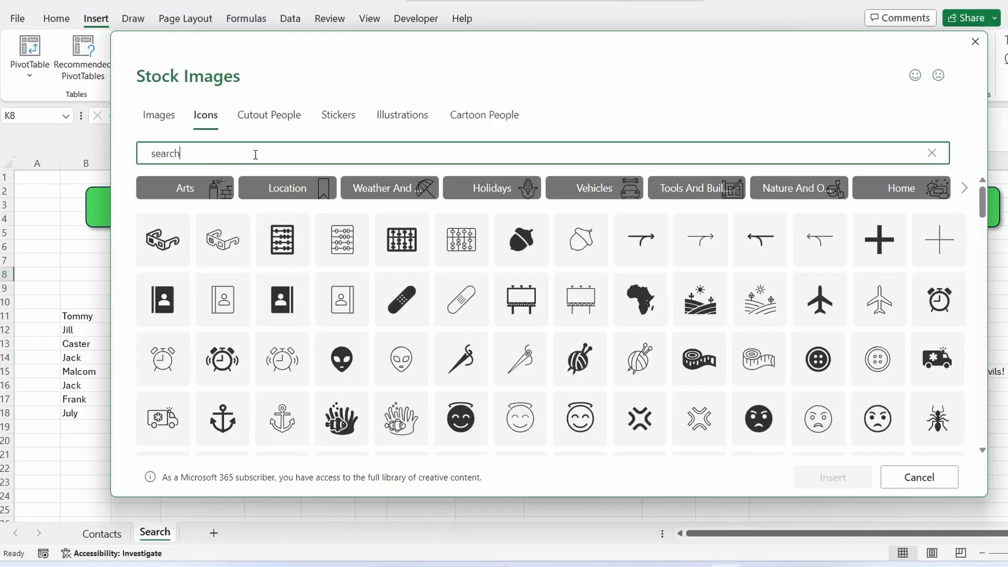
pyautogui.click(737, 207)
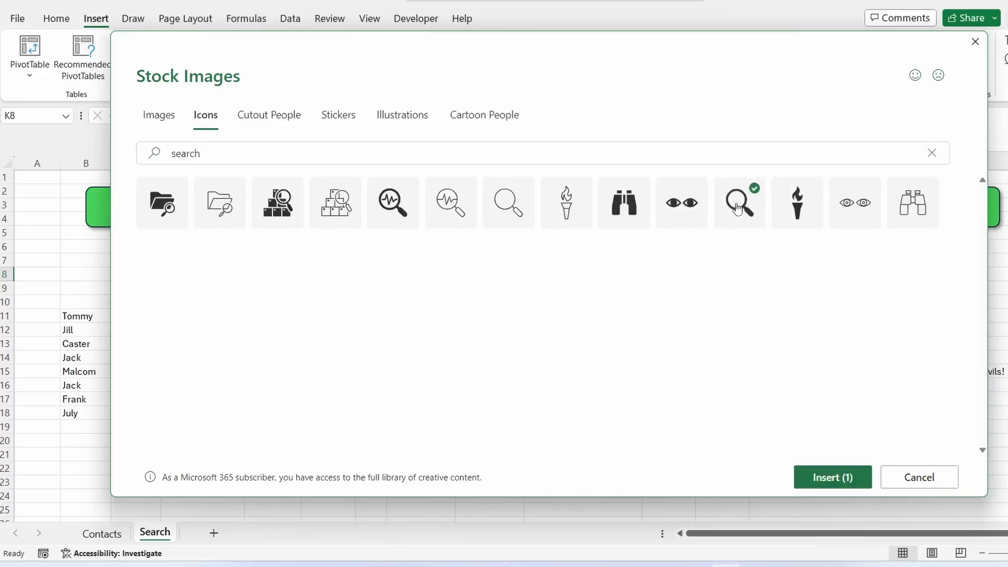
pyautogui.click(853, 478)
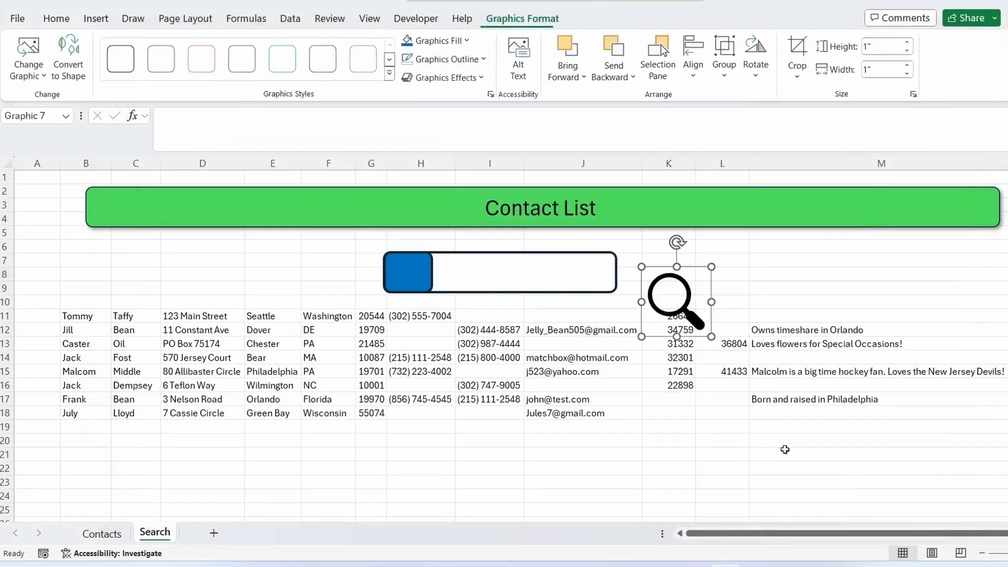
# - Resize the icon to about 0.54" square and give it a white fill
pyautogui.moveTo(699, 324); pyautogui.dragTo(680, 304)
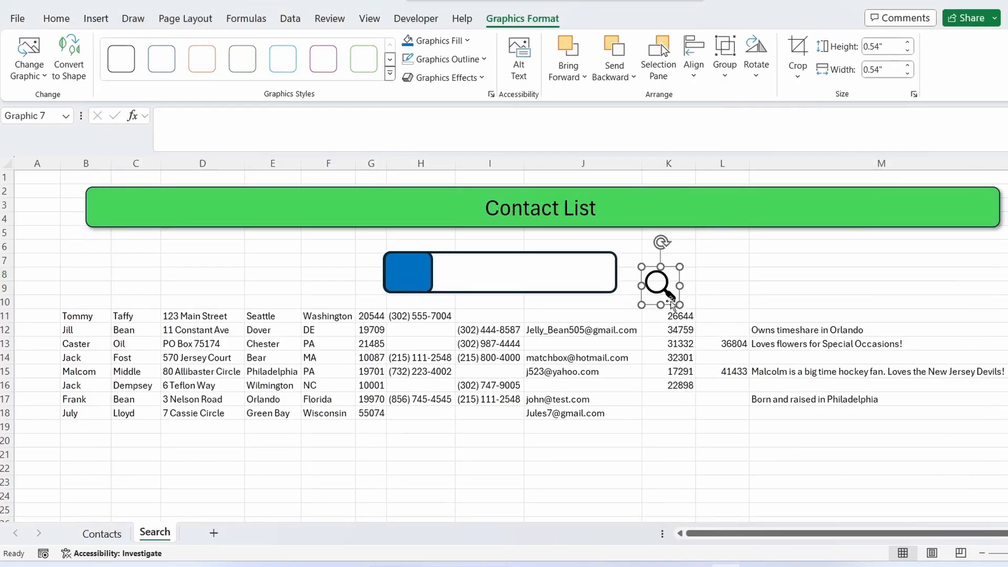
pyautogui.click(466, 42)
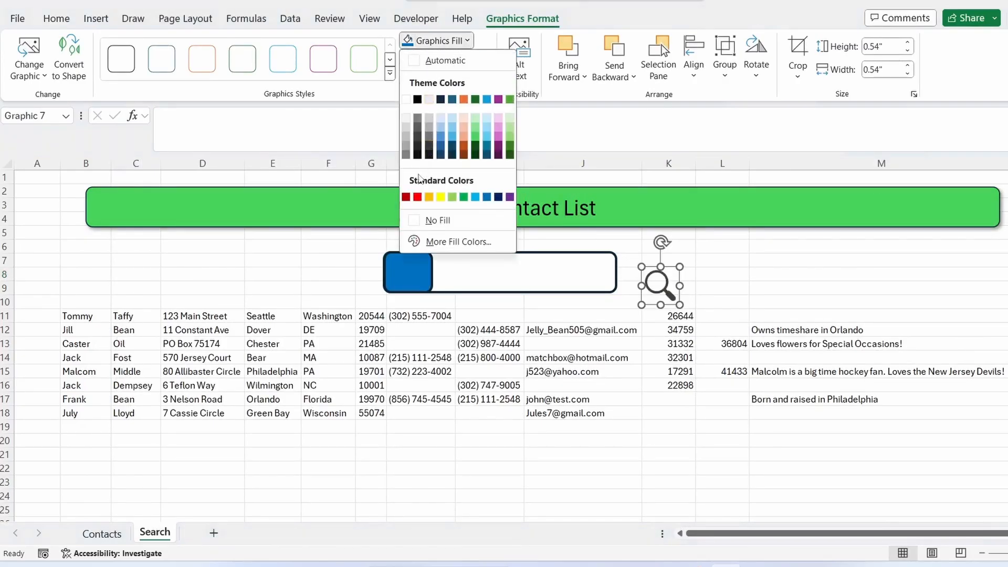
pyautogui.click(405, 100)
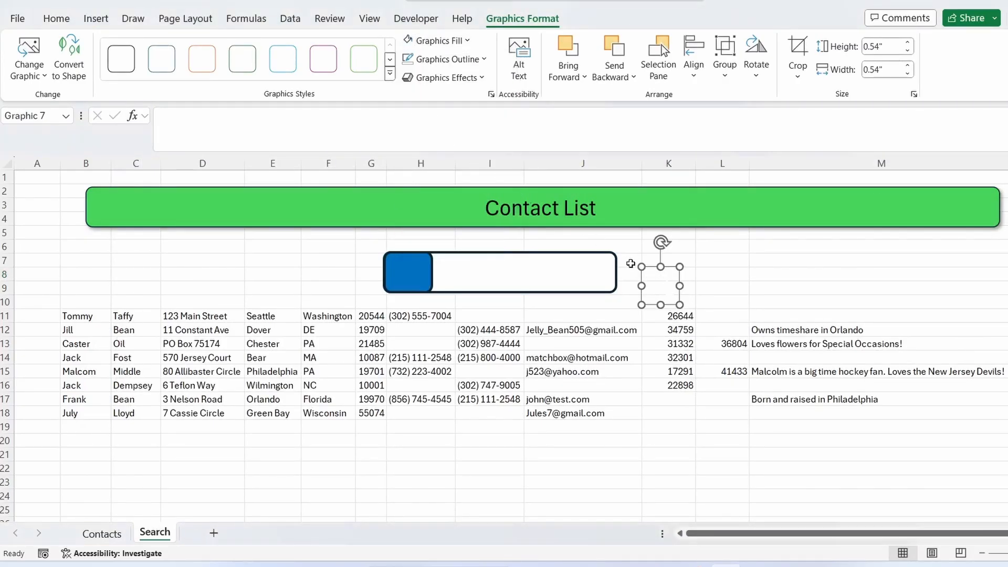
# - Move the white magnifier icon onto the blue rectangle at the search bar's left end
pyautogui.moveTo(657, 288); pyautogui.dragTo(400, 273)
pyautogui.click(679, 269)
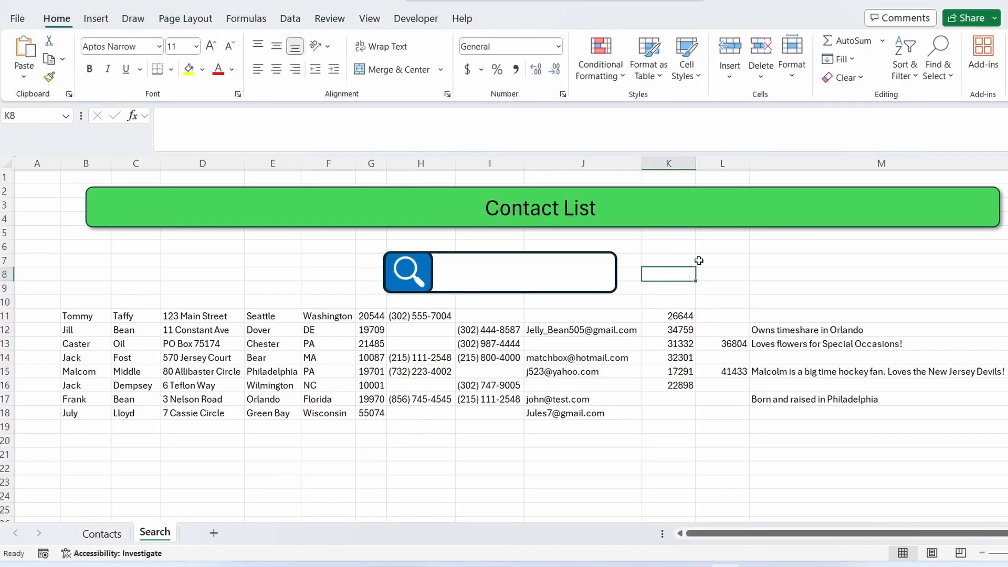
# - Draw an ActiveX text box across the white part of the search bar and widen it to the bar's right edge
pyautogui.click(492, 274)
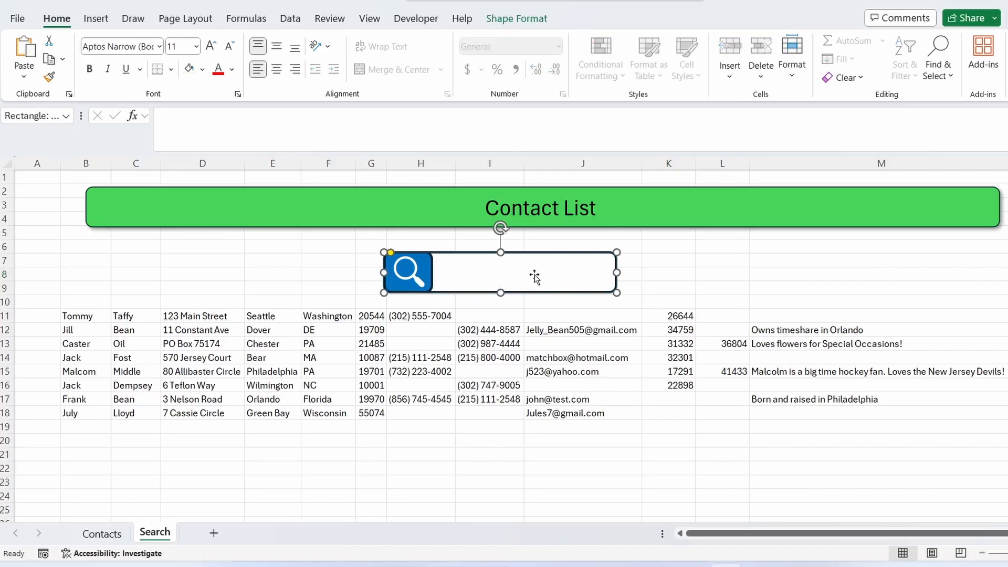
pyautogui.click(418, 20)
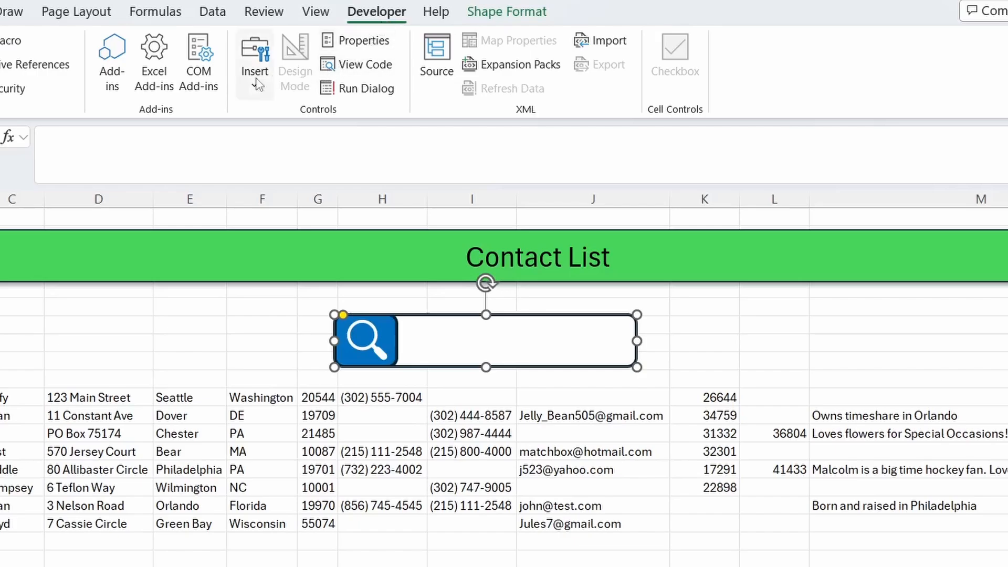
pyautogui.click(323, 55)
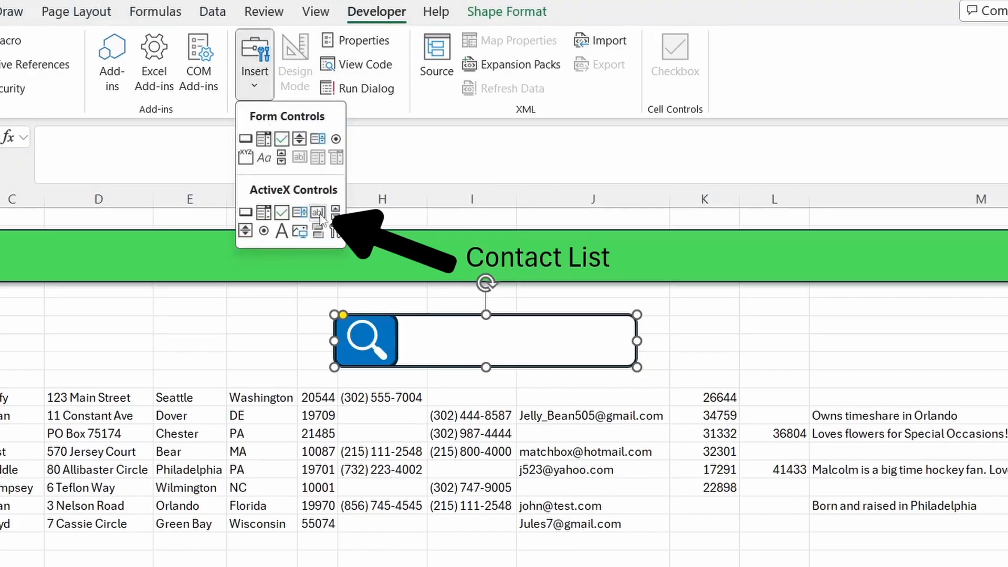
pyautogui.click(319, 213)
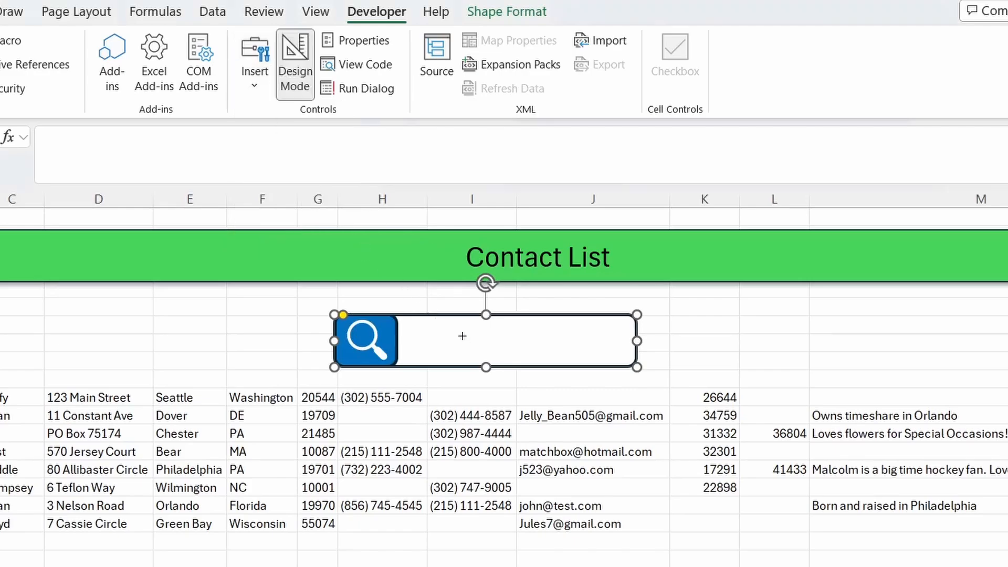
pyautogui.moveTo(416, 326); pyautogui.dragTo(579, 361)
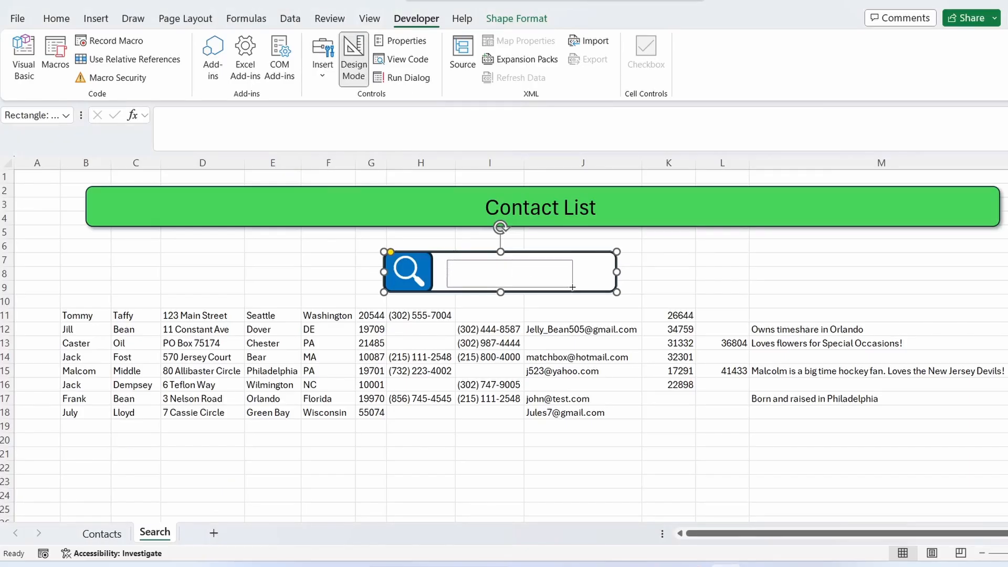
pyautogui.moveTo(573, 287); pyautogui.dragTo(609, 287)
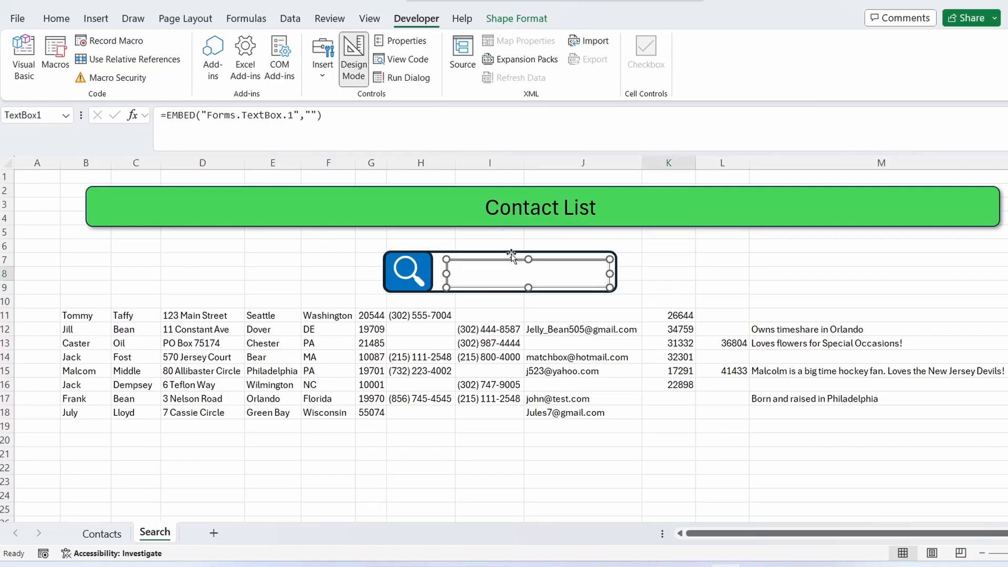
# - Open the text box's properties and set its LinkedCell to $I$7
pyautogui.click(407, 41)
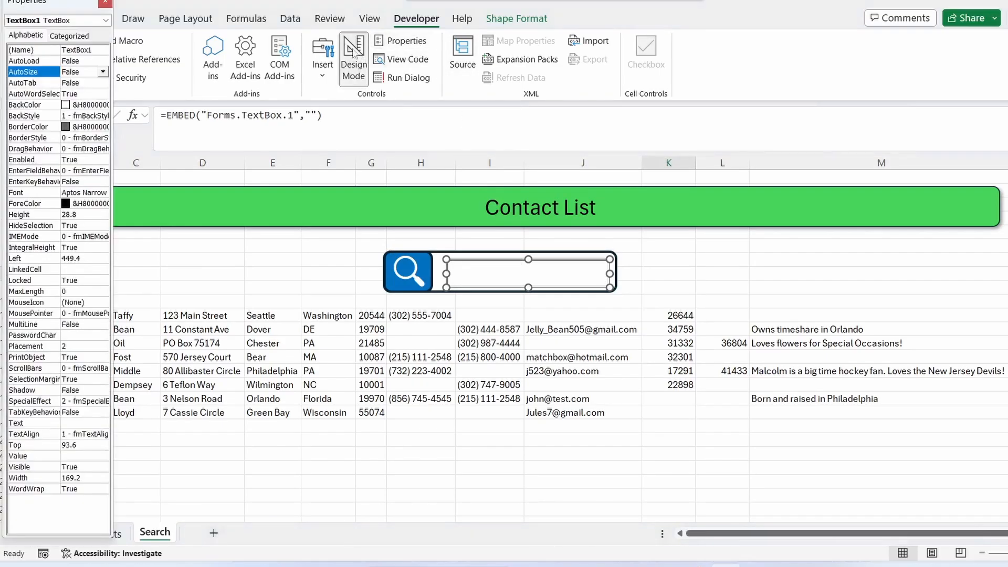
pyautogui.moveTo(113, 99); pyautogui.dragTo(303, 100)
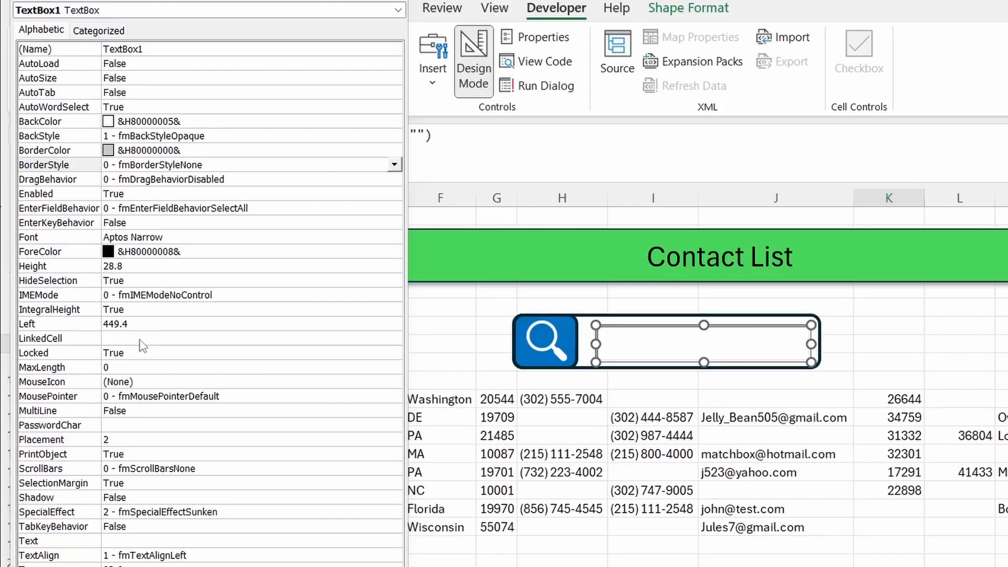
pyautogui.click(140, 338)
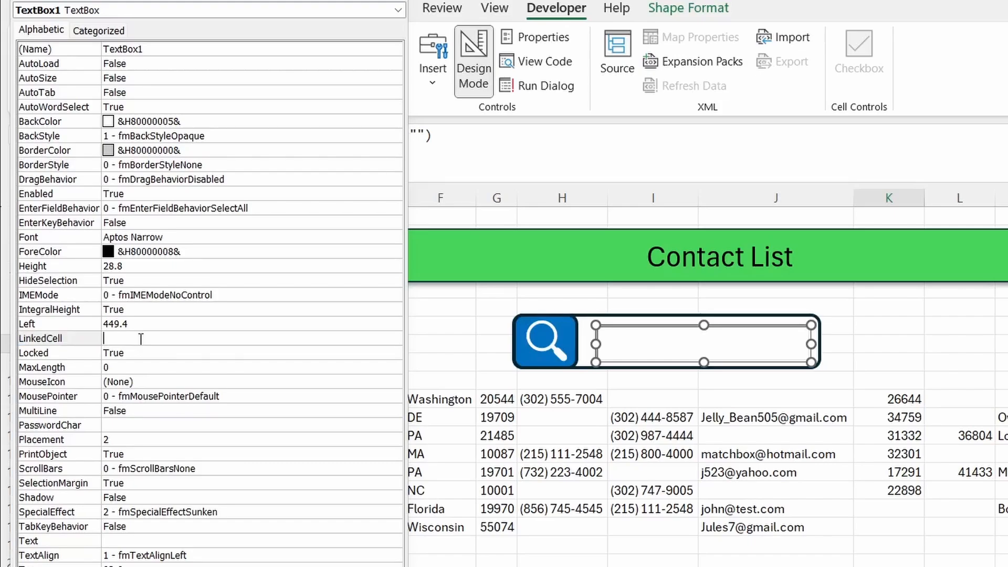
pyautogui.write('$I$7')
pyautogui.press('Return')
pyautogui.click(297, 6)
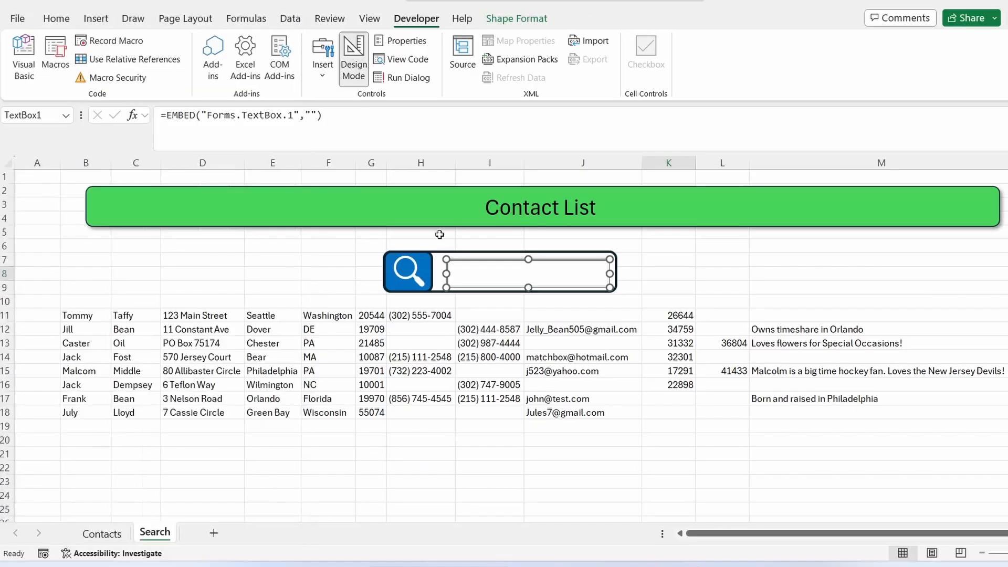
# - Nudge the text box into place within the bar and turn off Design Mode
pyautogui.moveTo(462, 260); pyautogui.dragTo(452, 255)
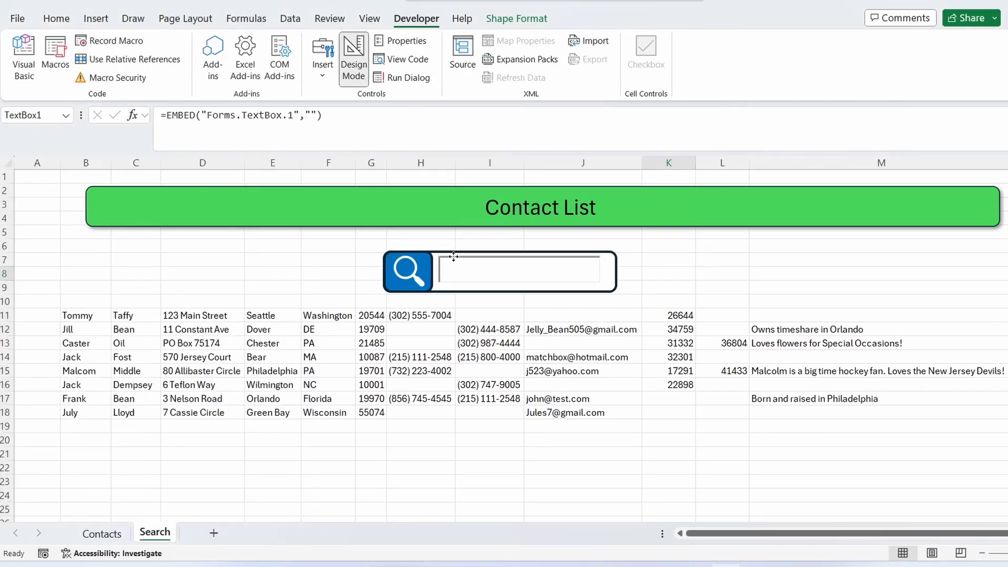
pyautogui.click(362, 75)
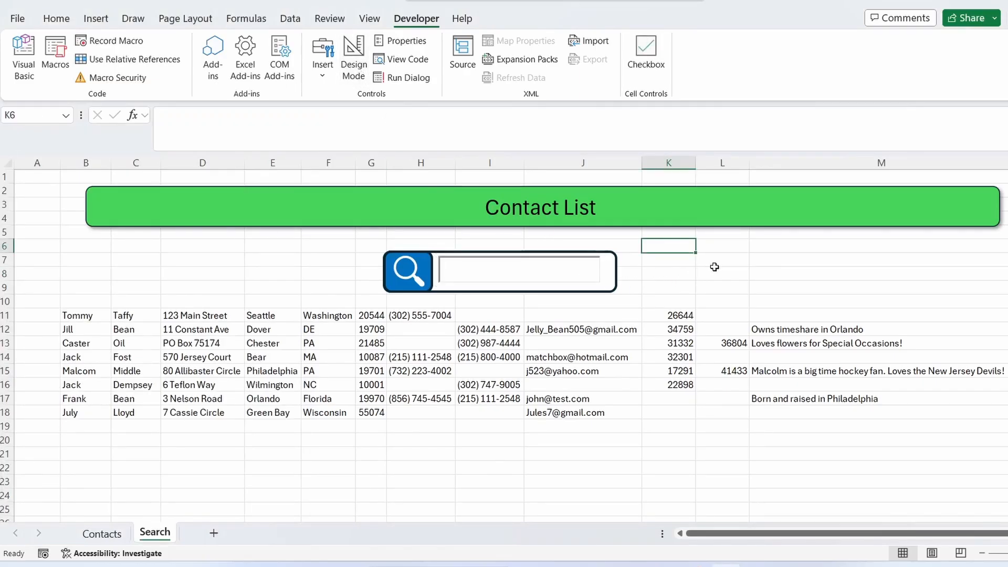
pyautogui.click(715, 263)
# - Test the search box by entering "bear", then clear it
pyautogui.click(464, 266)
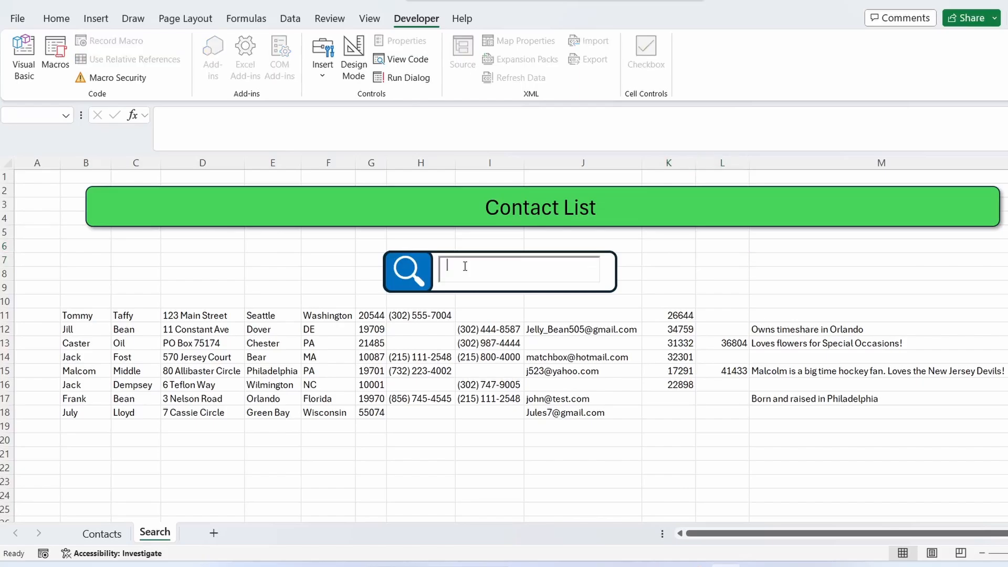
pyautogui.write('be')
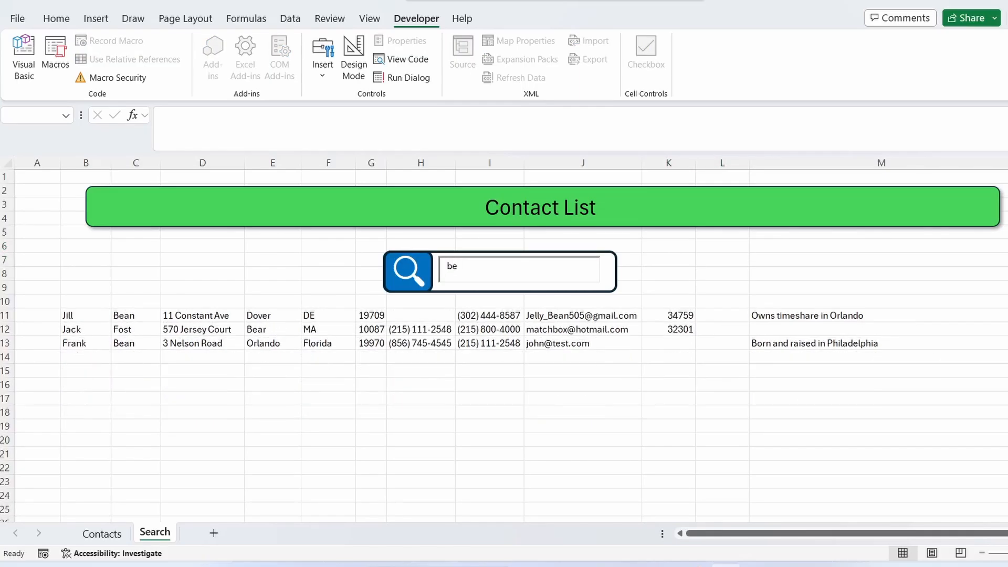
pyautogui.write('ar')
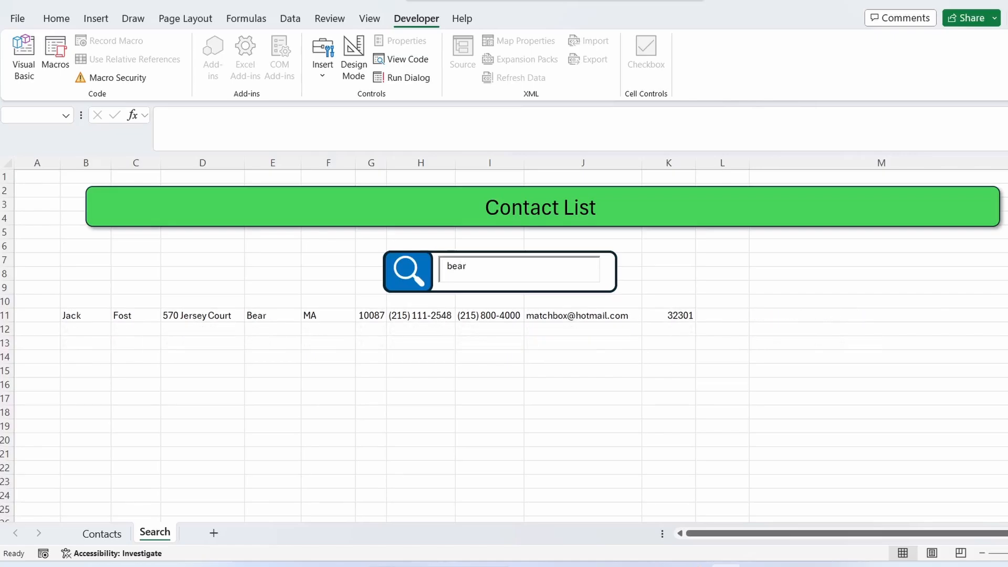
pyautogui.press('BackSpace')
pyautogui.press('BackSpace')
pyautogui.press('BackSpace')
pyautogui.press('BackSpace')
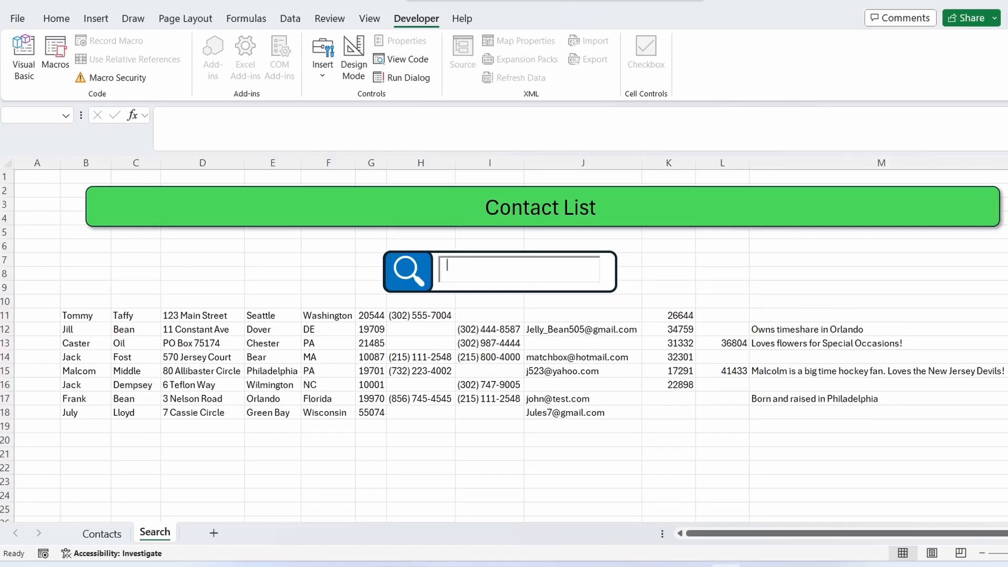
# - Test the search box with "53", "26" and "@", clearing each entry
pyautogui.write('53')
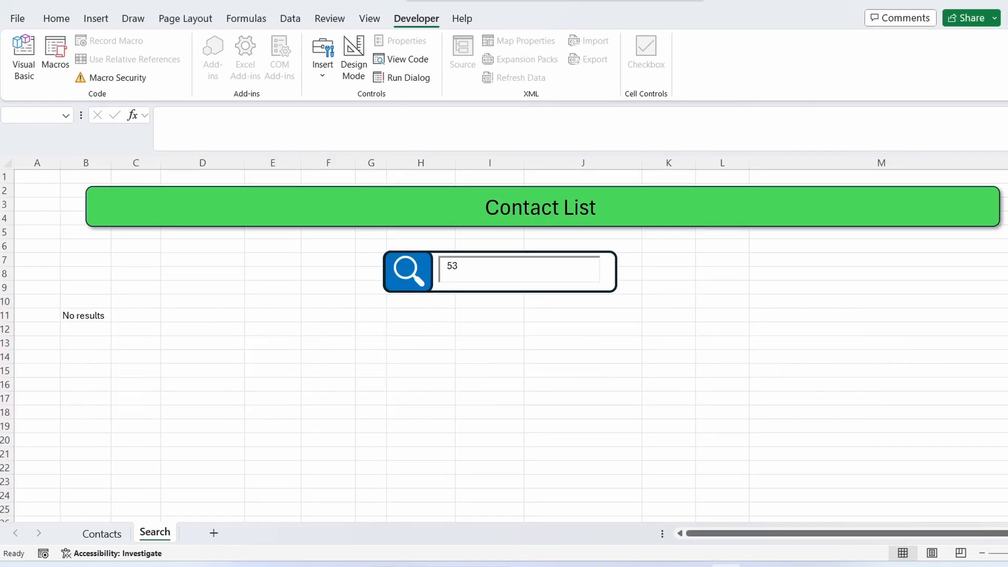
pyautogui.press('BackSpace')
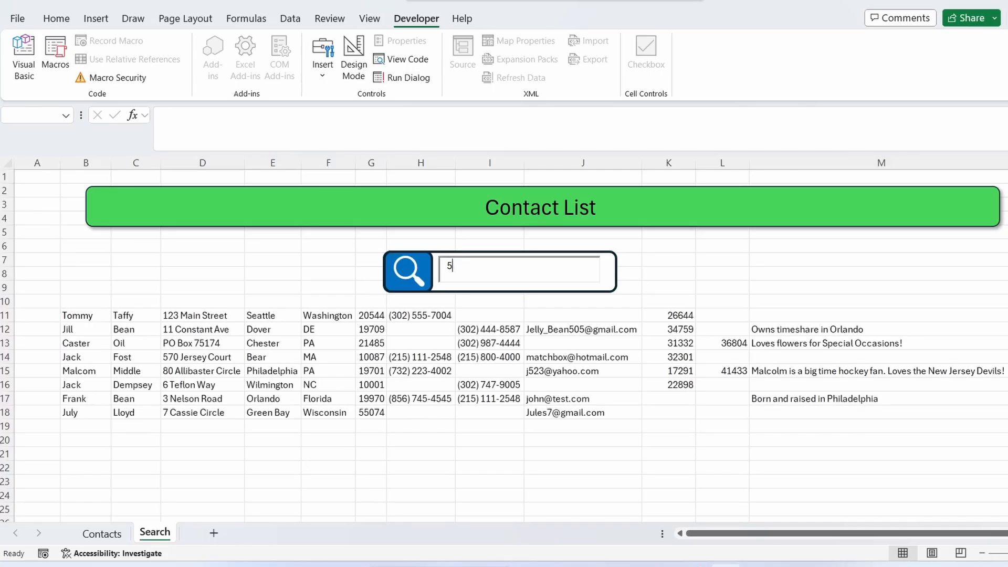
pyautogui.press('BackSpace')
pyautogui.write('26')
pyautogui.press('BackSpace')
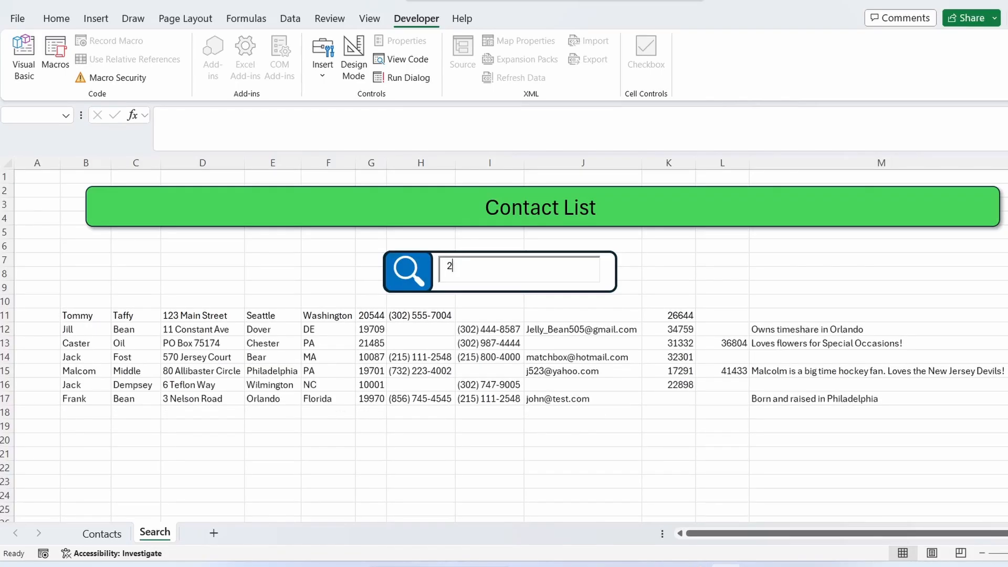
pyautogui.press('BackSpace')
pyautogui.write('@')
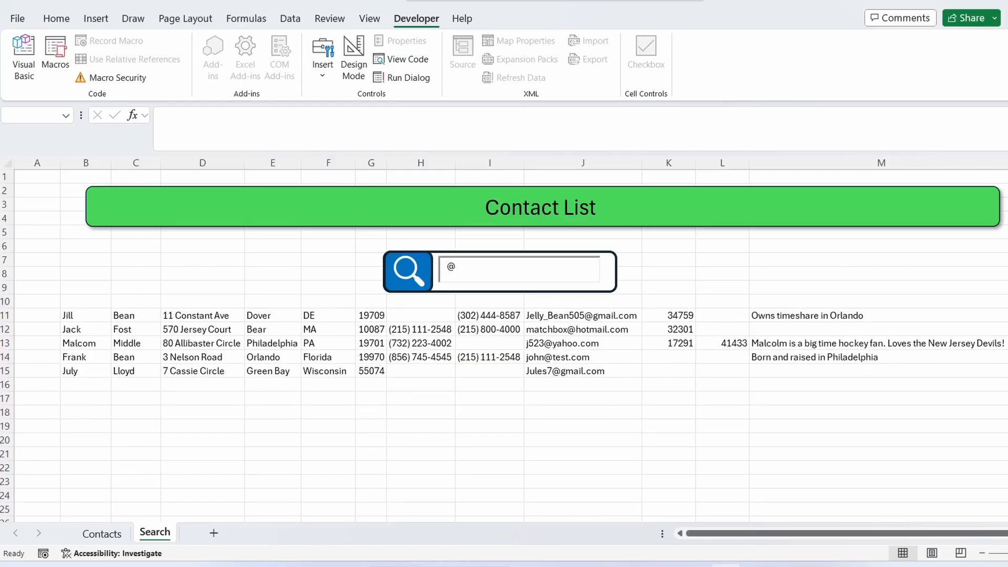
pyautogui.press('BackSpace')
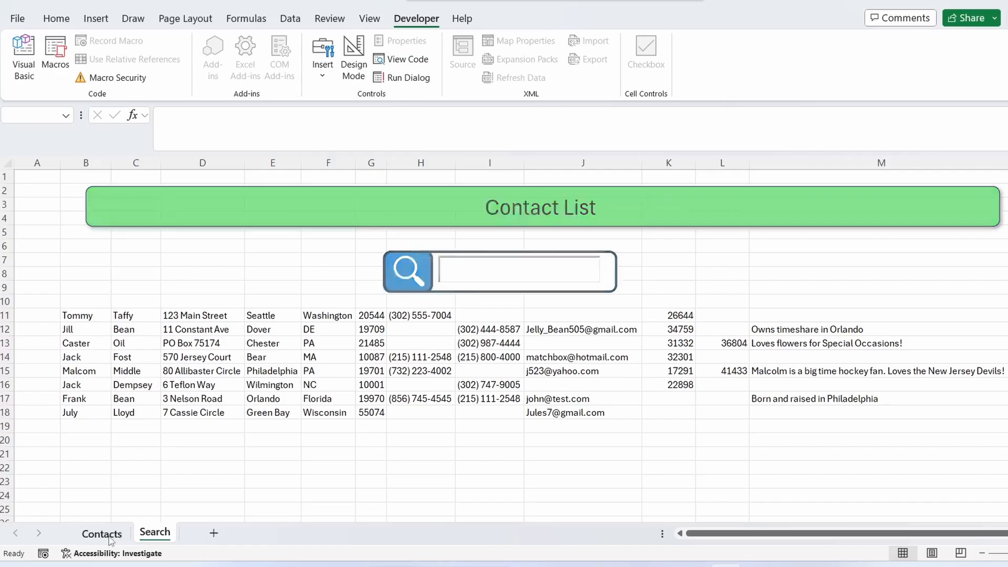
# - Add a new contact's first and last name in row 10 of the Contacts table and return to the Search sheet
pyautogui.click(108, 535)
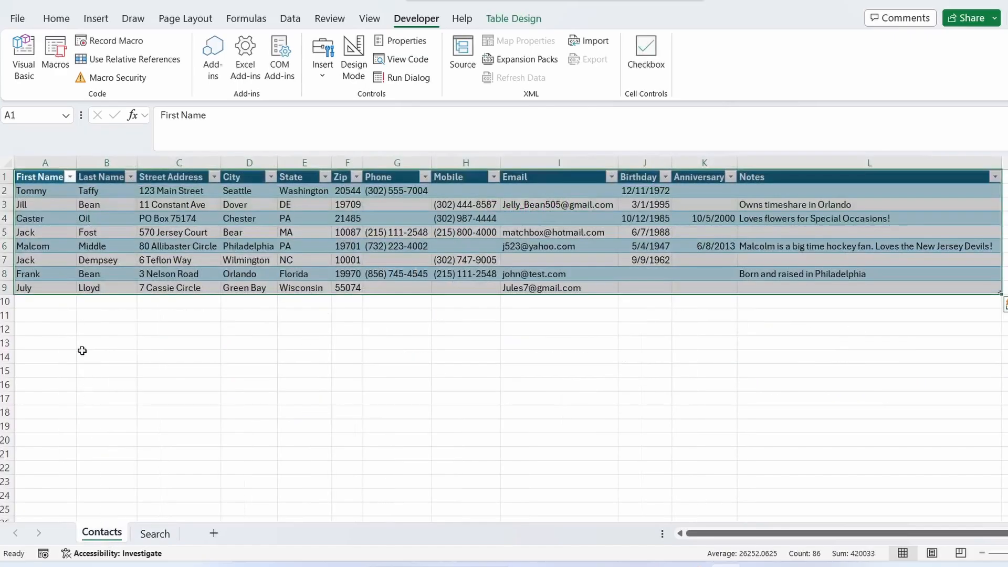
pyautogui.click(26, 302)
pyautogui.write('Joh')
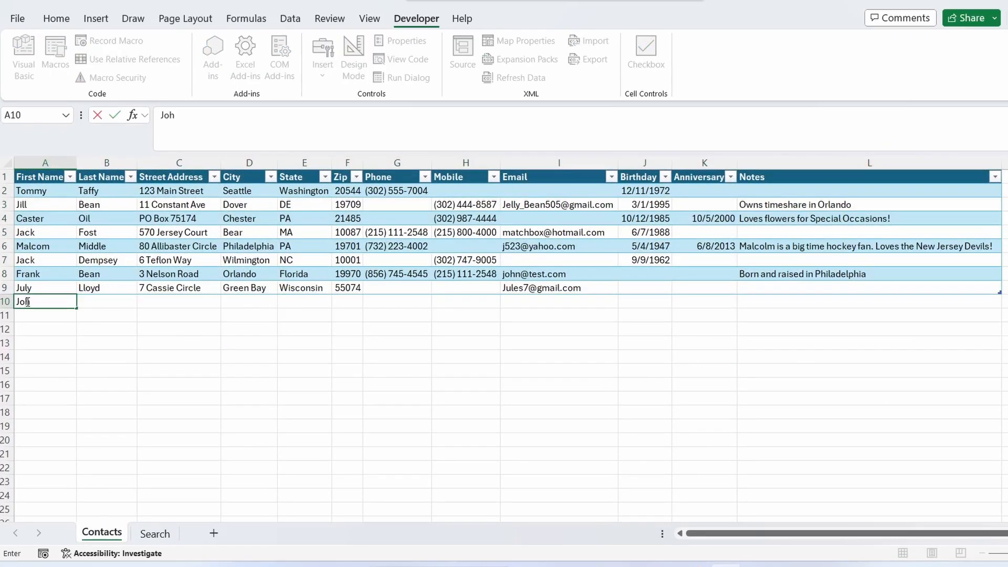
pyautogui.write('n')
pyautogui.press('Tab')
pyautogui.write('Smith')
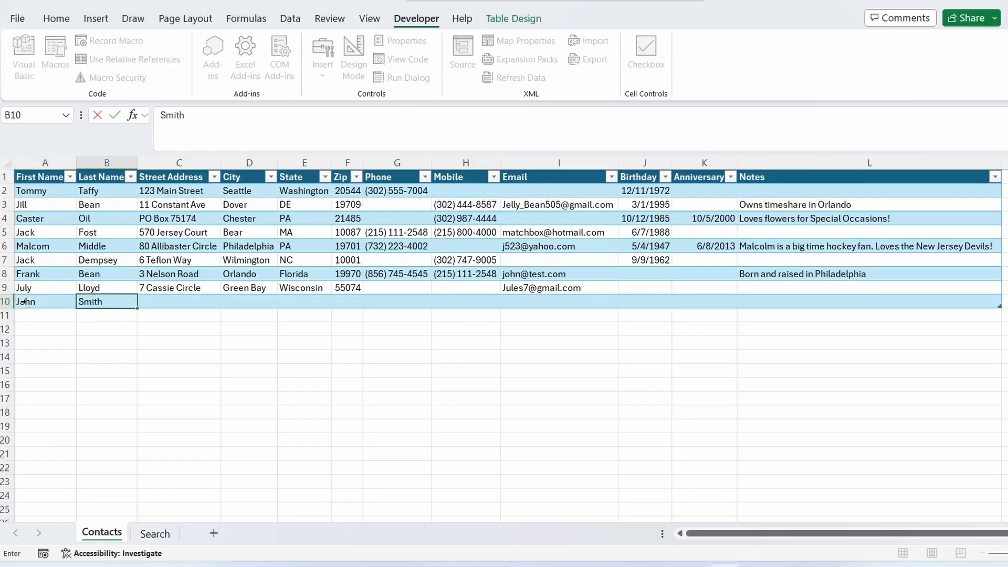
pyautogui.press('Return')
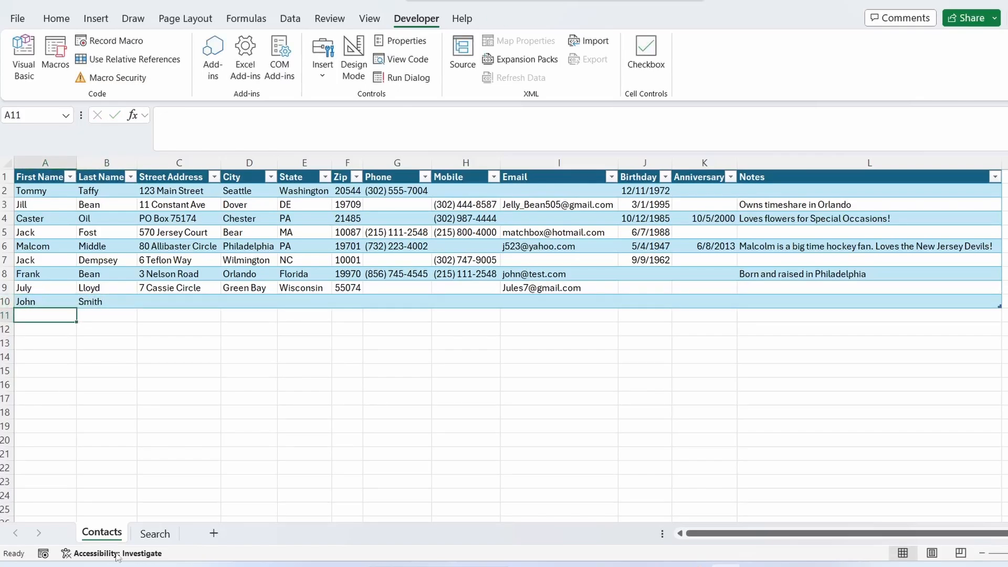
pyautogui.click(155, 533)
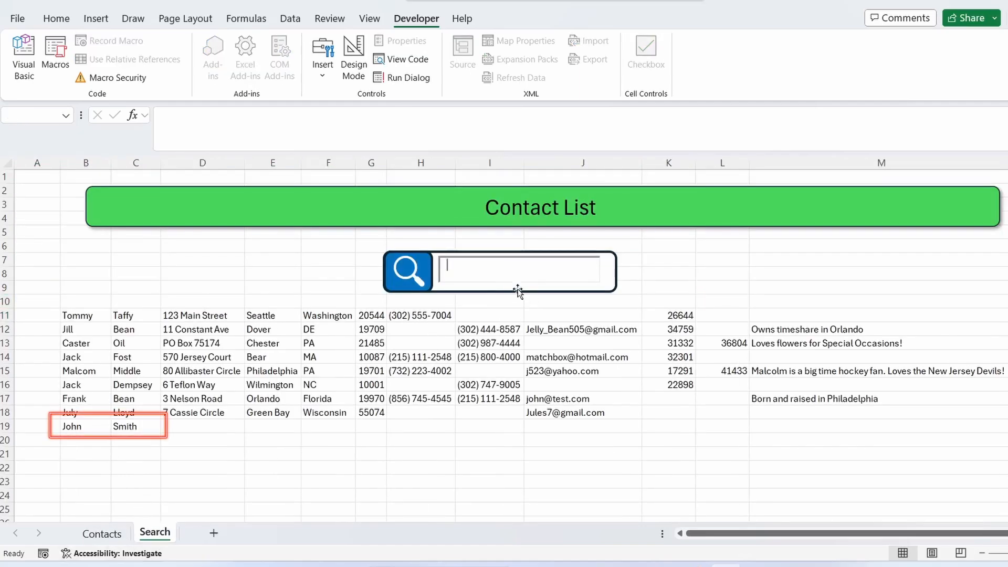
# - Check the new contact in the results and the Contacts table, then enter "je" in the search box
pyautogui.click(502, 273)
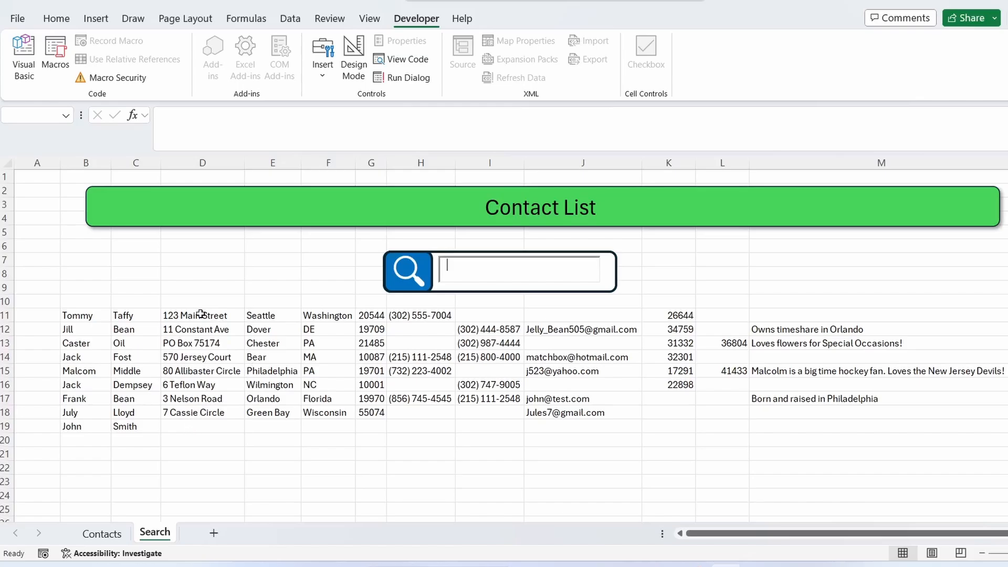
pyautogui.click(195, 426)
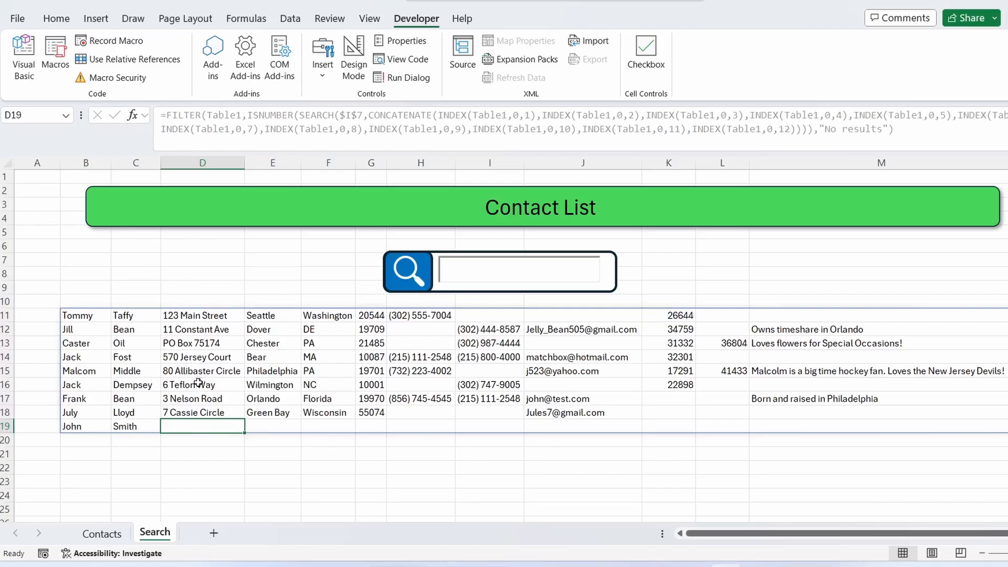
pyautogui.click(117, 531)
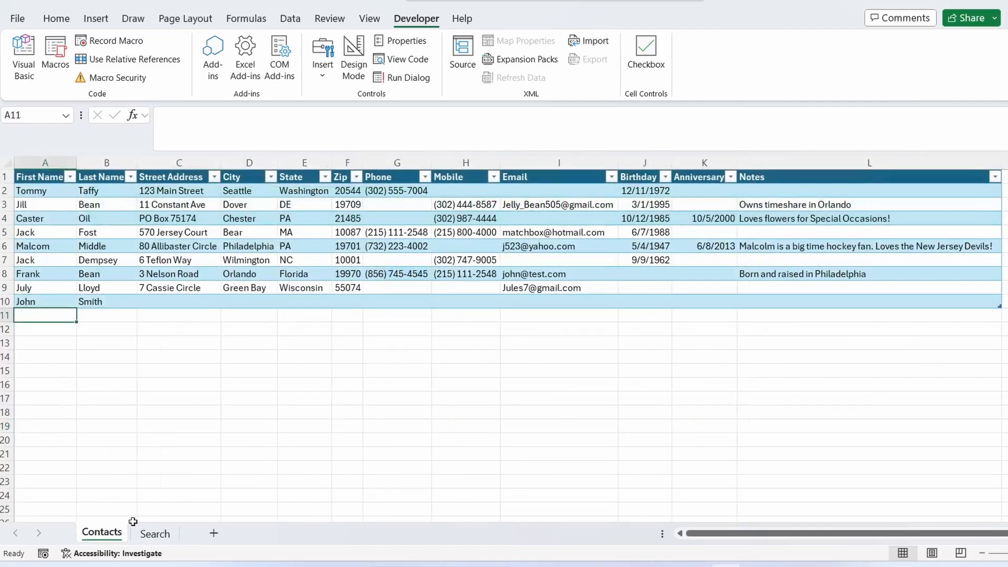
pyautogui.click(158, 533)
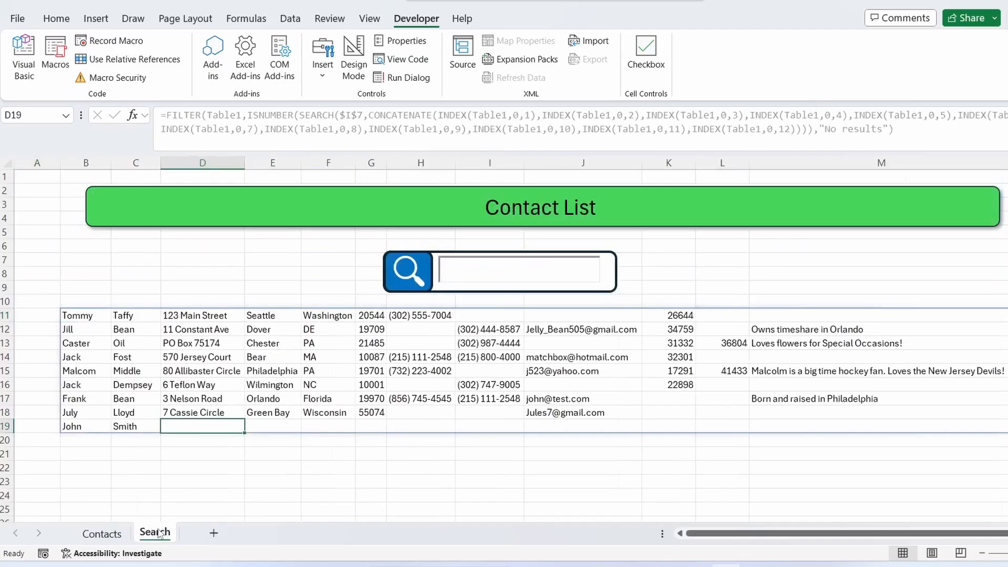
pyautogui.click(456, 275)
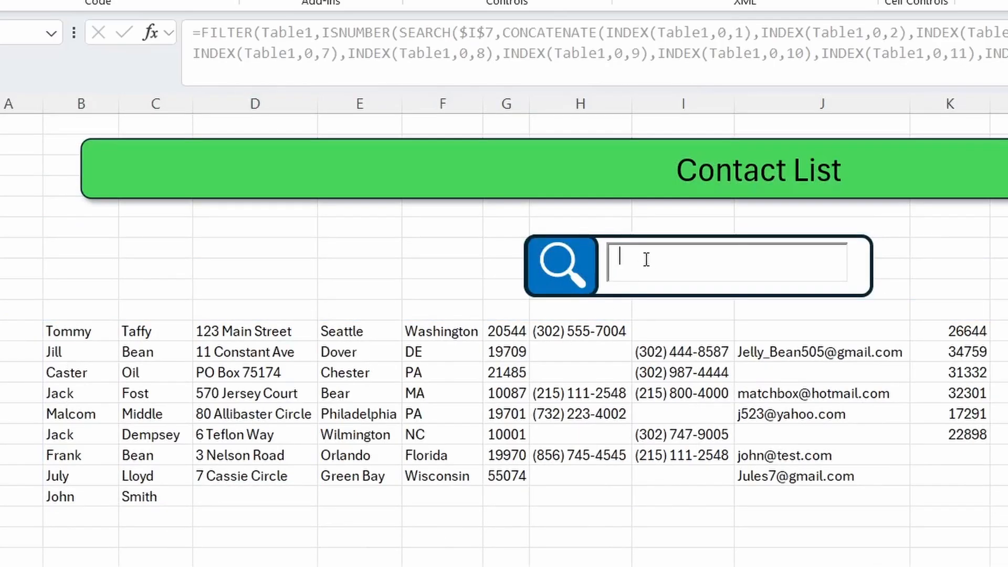
pyautogui.write('je')
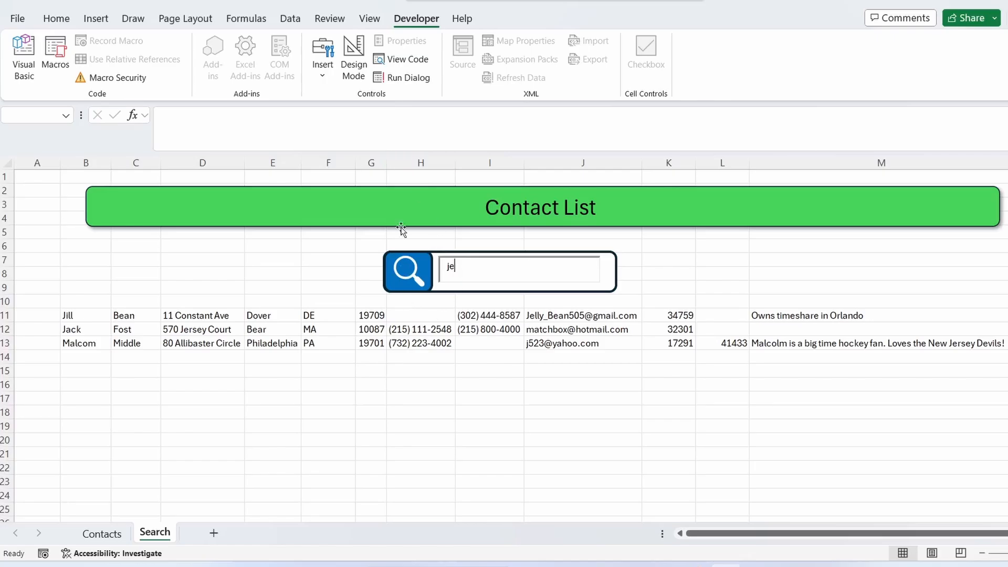
# - Turn on Design Mode and set the search text box's text alignment to centered
pyautogui.click(367, 76)
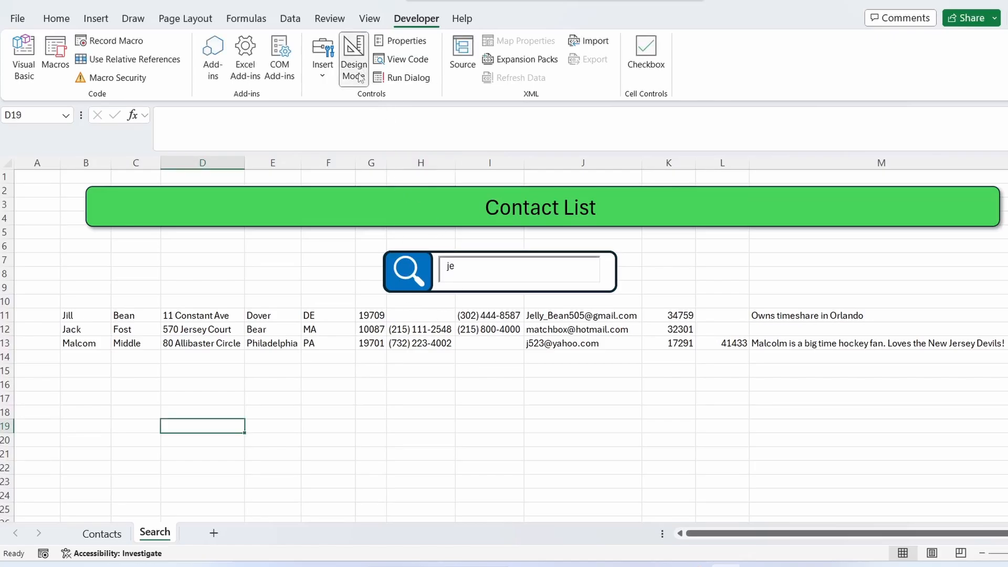
pyautogui.click(414, 46)
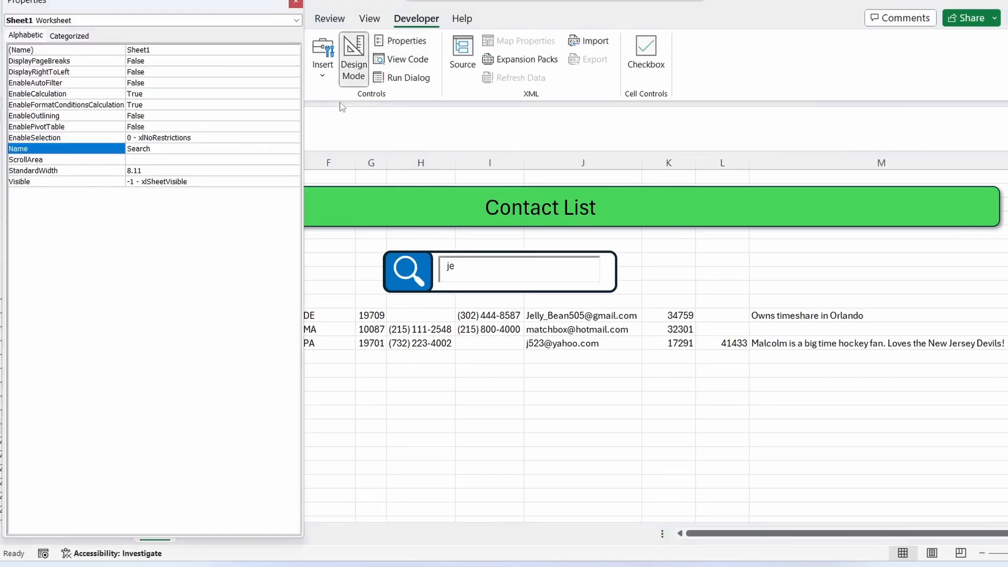
pyautogui.click(479, 259)
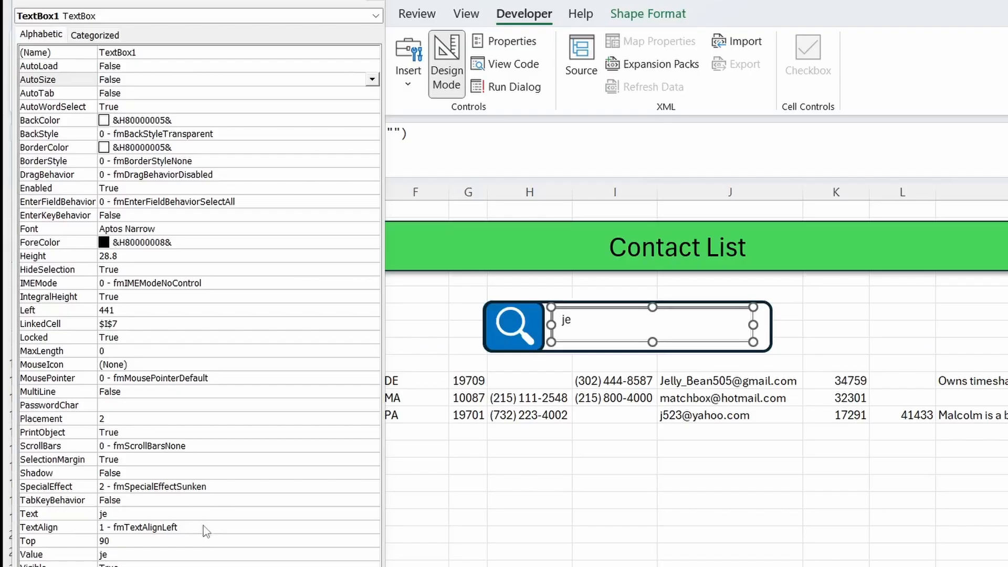
pyautogui.click(205, 527)
pyautogui.click(372, 527)
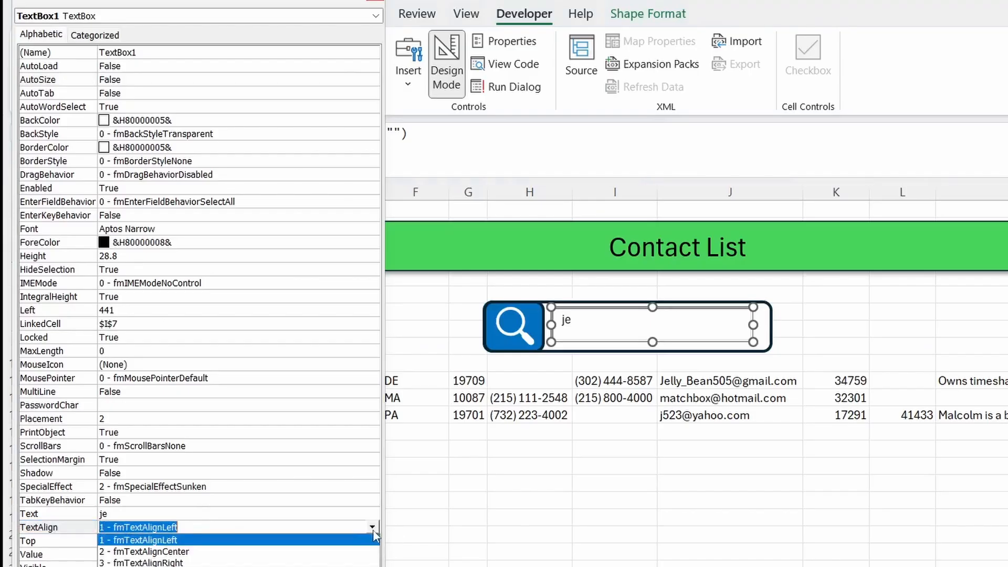
pyautogui.click(293, 553)
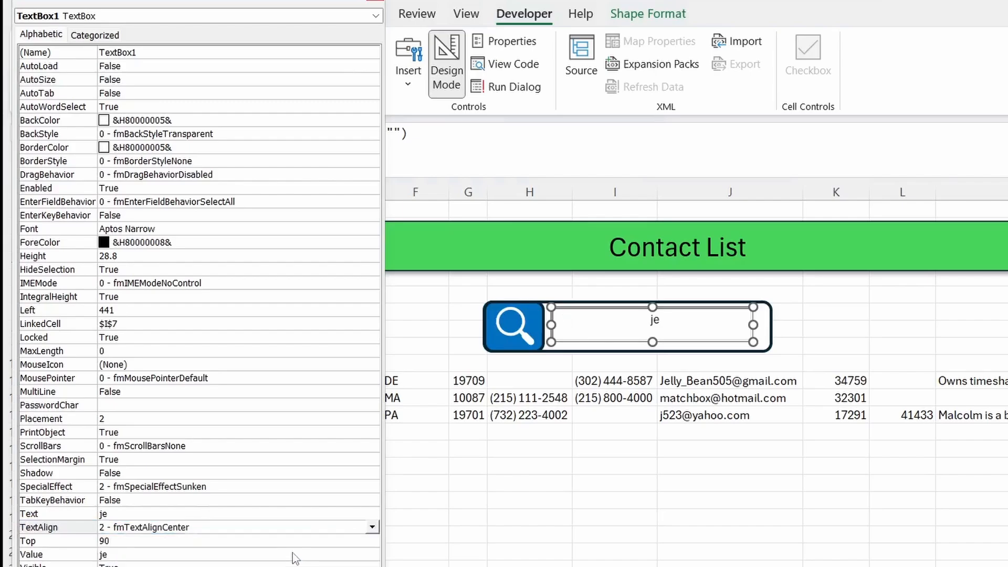
pyautogui.click(396, 9)
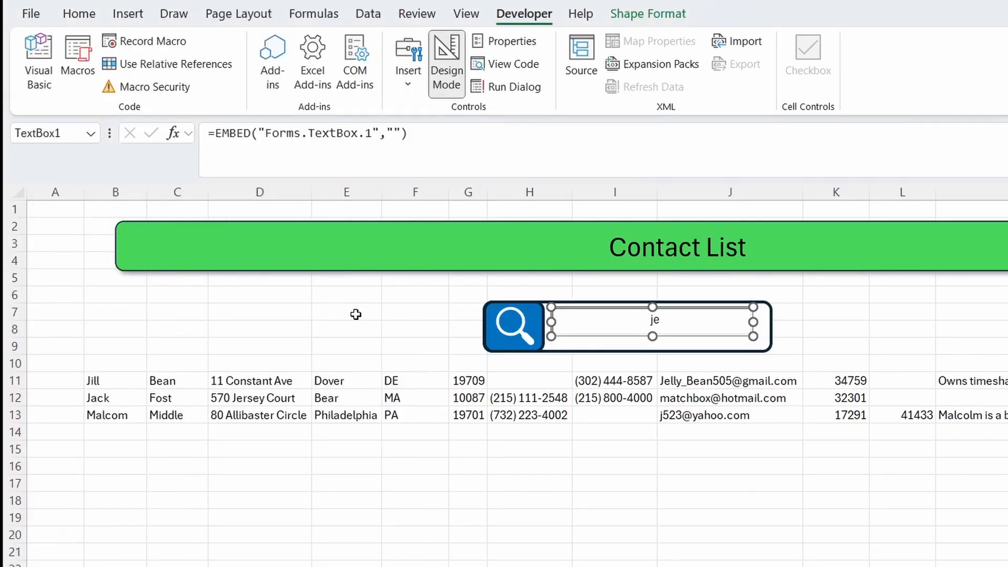
# - Nudge the text box down slightly, set its font size to 16, and turn off Design Mode
pyautogui.moveTo(614, 308); pyautogui.dragTo(616, 317)
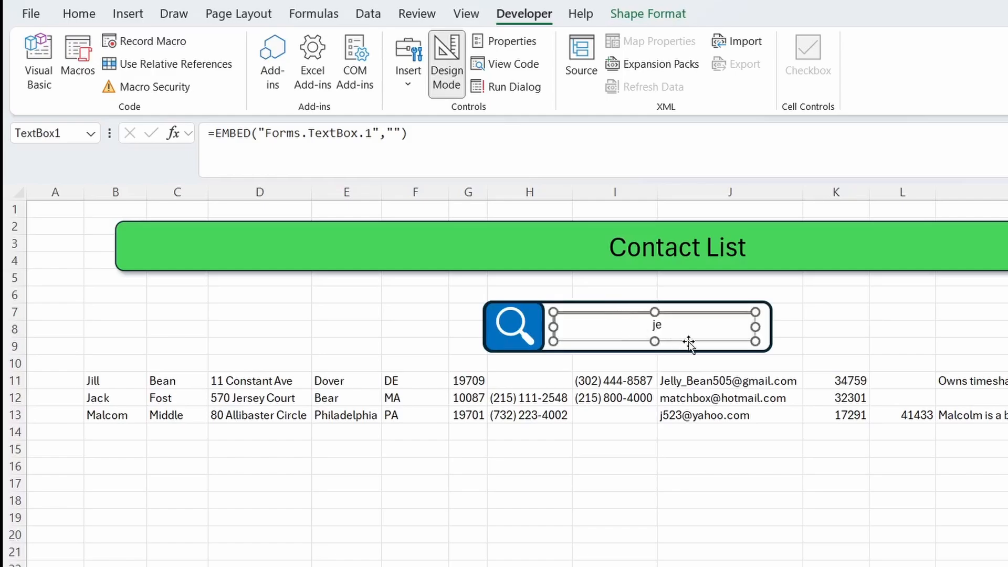
pyautogui.click(508, 44)
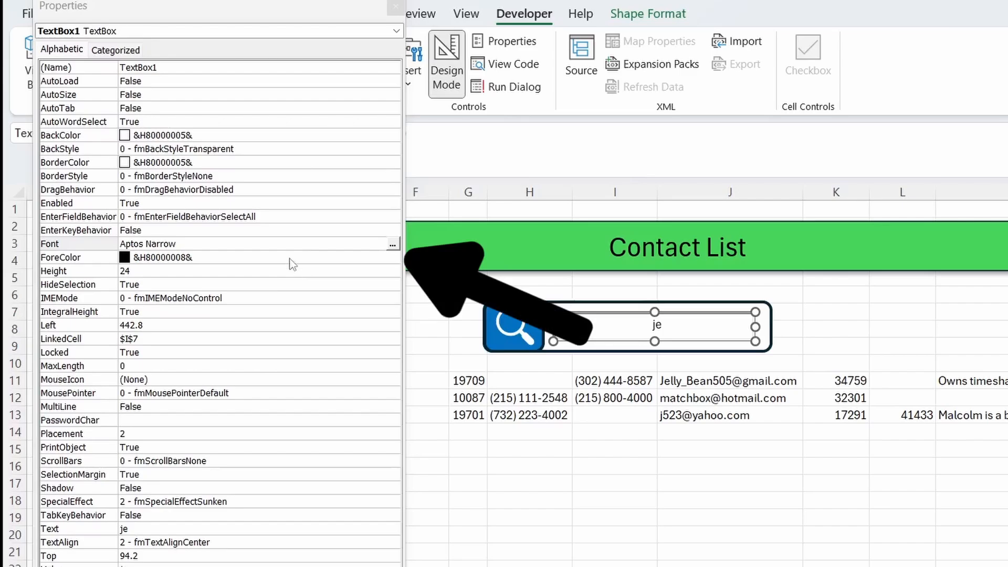
pyautogui.click(392, 246)
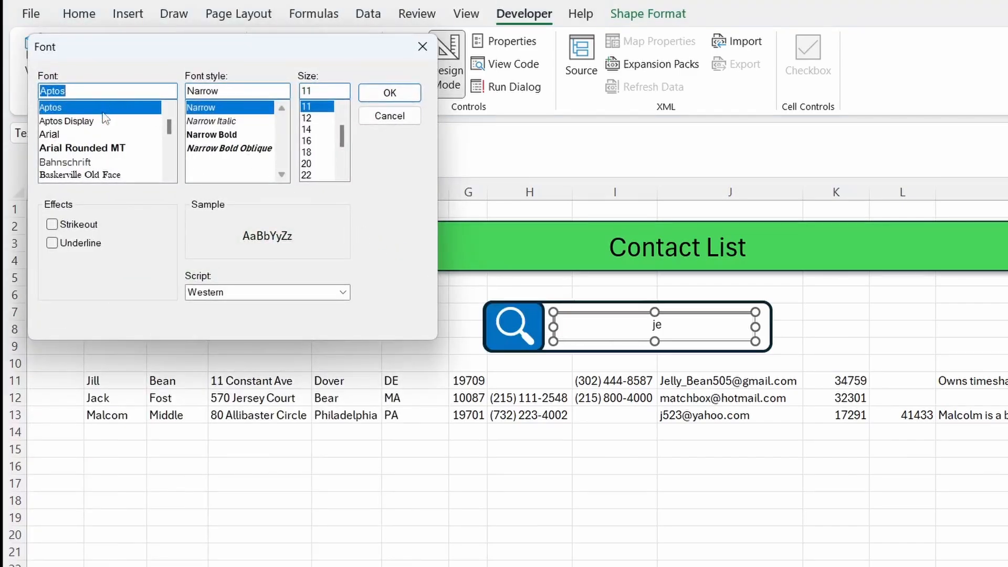
pyautogui.click(315, 141)
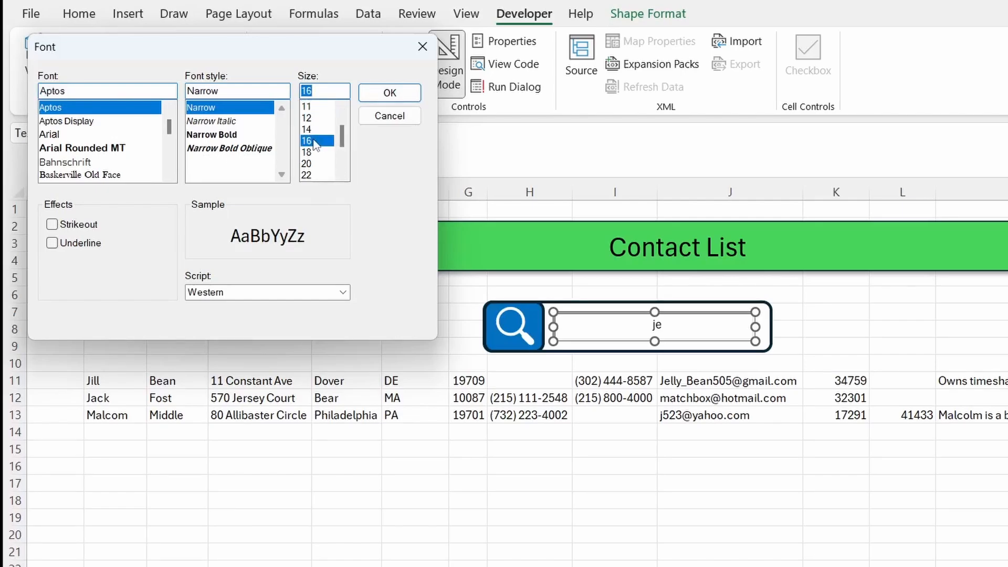
pyautogui.click(390, 92)
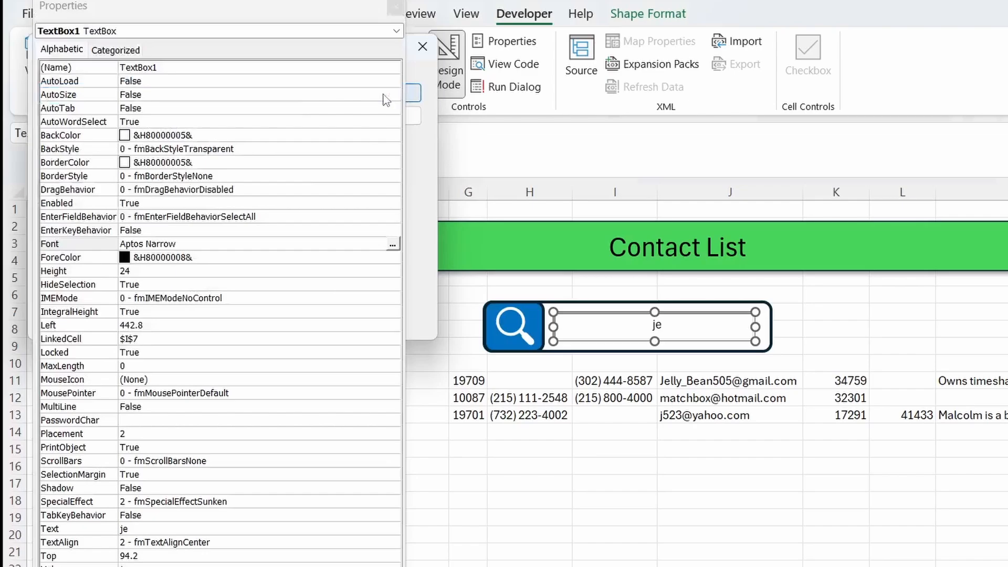
pyautogui.click(397, 9)
pyautogui.click(443, 78)
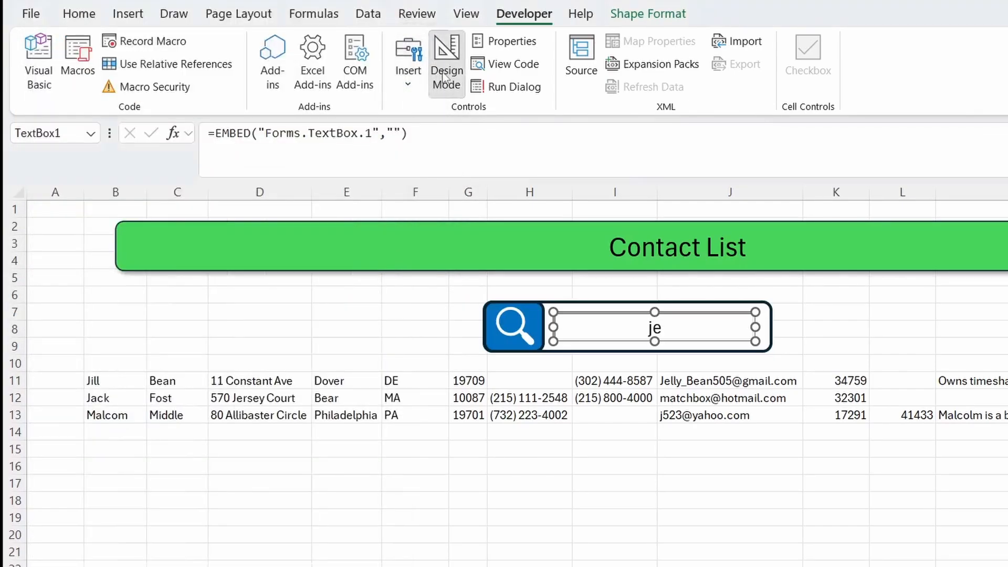
# - Replace the search text with "test", then clear the search box
pyautogui.click(671, 326)
pyautogui.press('BackSpace')
pyautogui.press('BackSpace')
pyautogui.write('test')
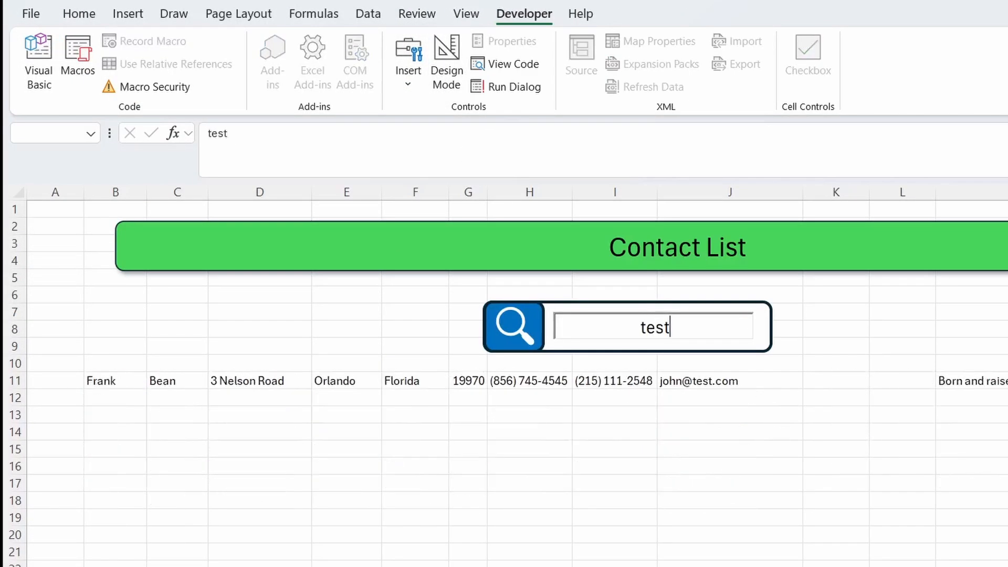
pyautogui.press('BackSpace')
pyautogui.press('BackSpace')
pyautogui.press('BackSpace')
pyautogui.press('BackSpace')
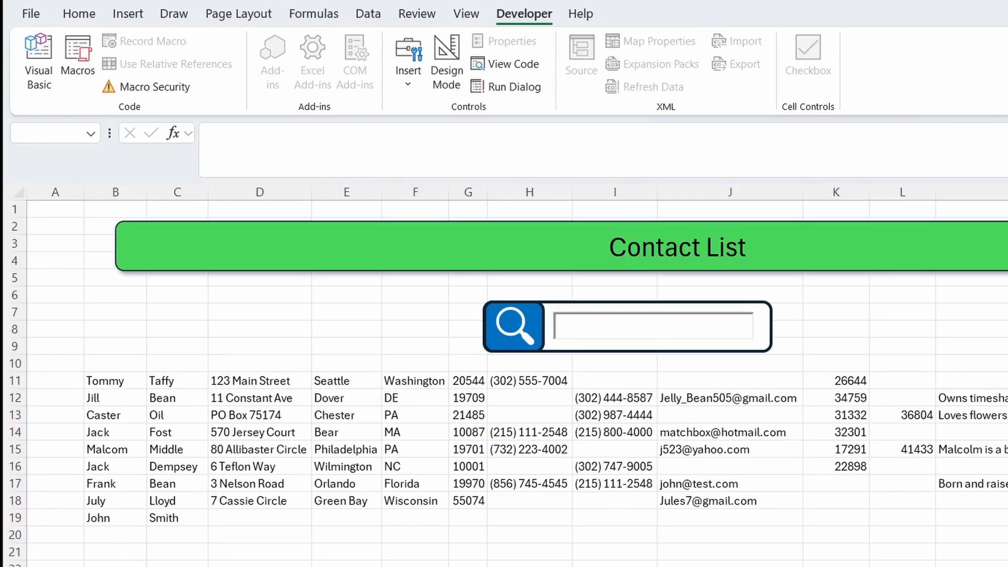